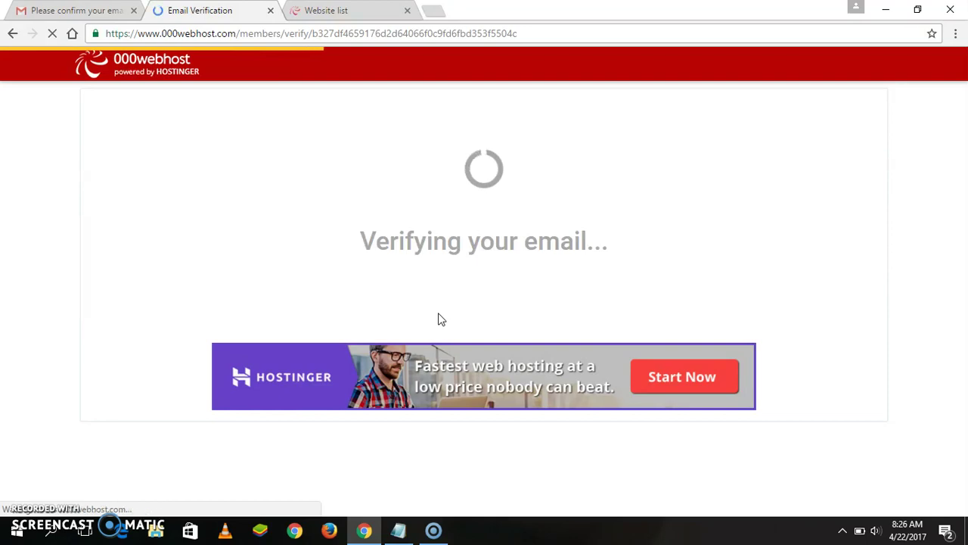
- Close the outdated website list page and return to the email verification page
{"action": "left_click", "coordinate": [424, 261]}
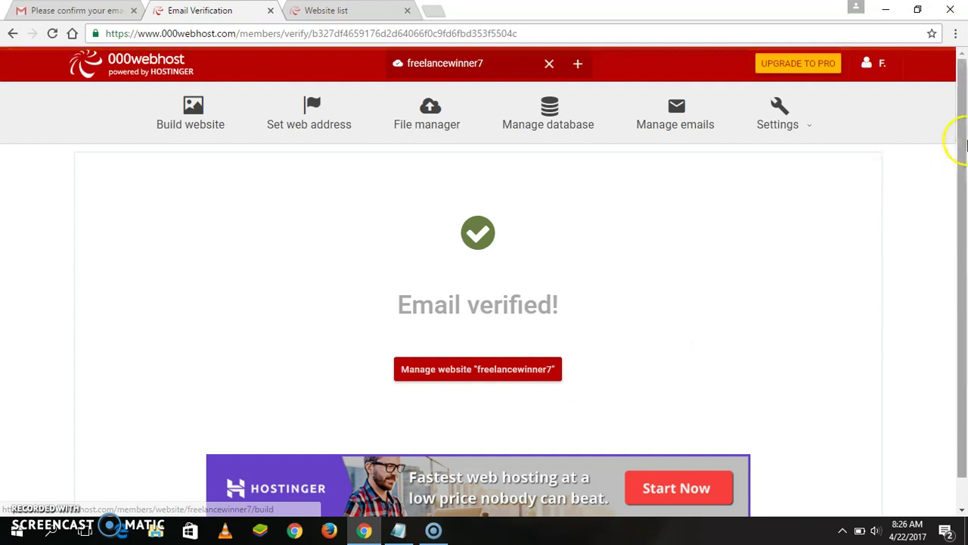
{"action": "scroll", "coordinate": [962, 227], "scroll_direction": "down", "scroll_amount": 1}
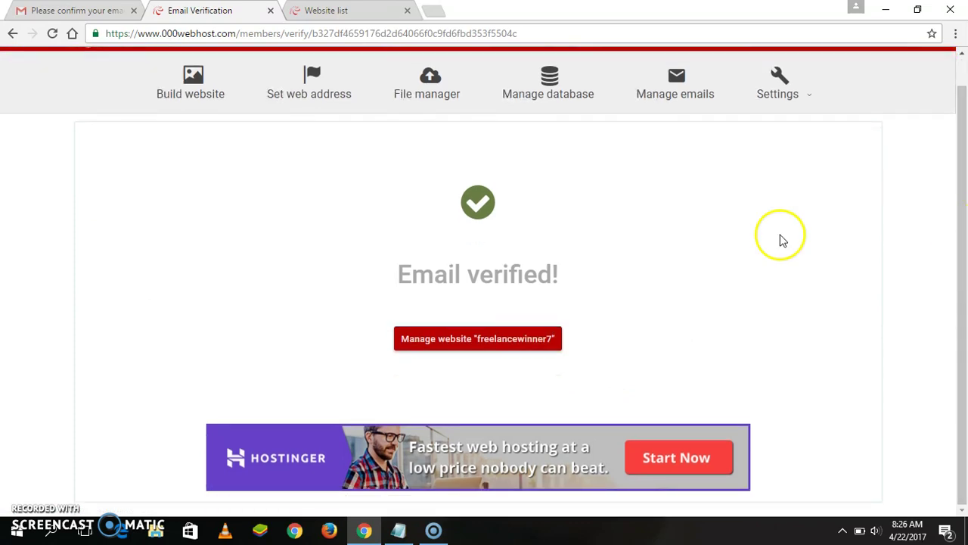
{"action": "left_click", "coordinate": [363, 11]}
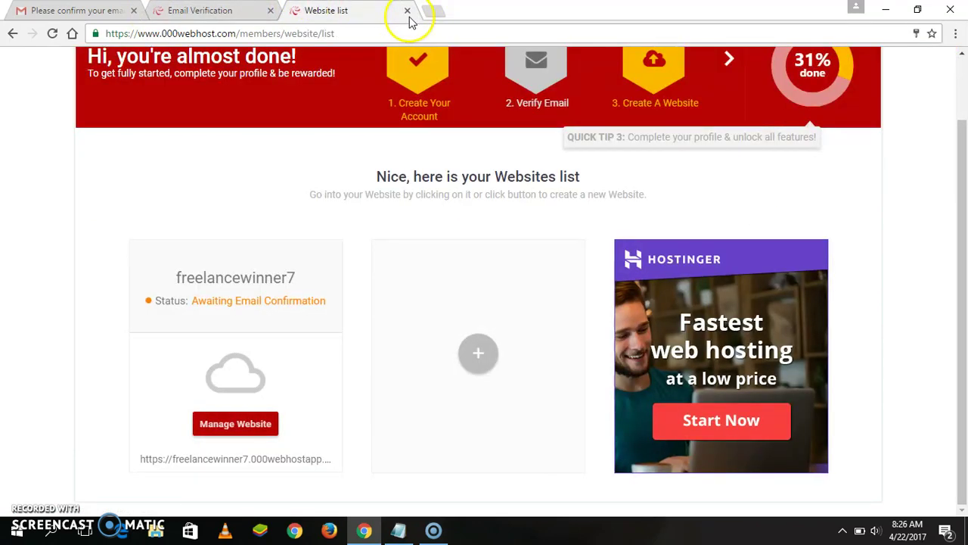
{"action": "left_click", "coordinate": [406, 13]}
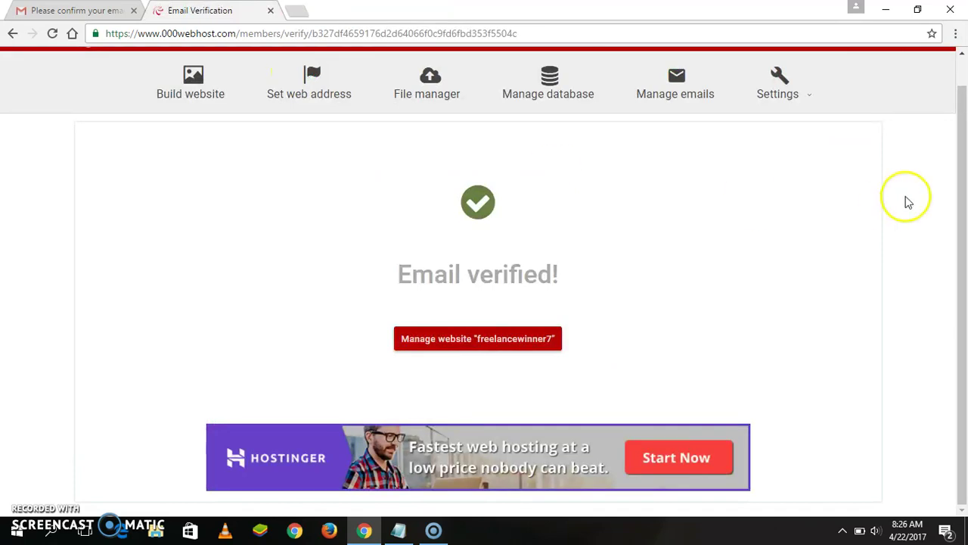
{"action": "scroll", "coordinate": [959, 67], "scroll_direction": "up", "scroll_amount": 1}
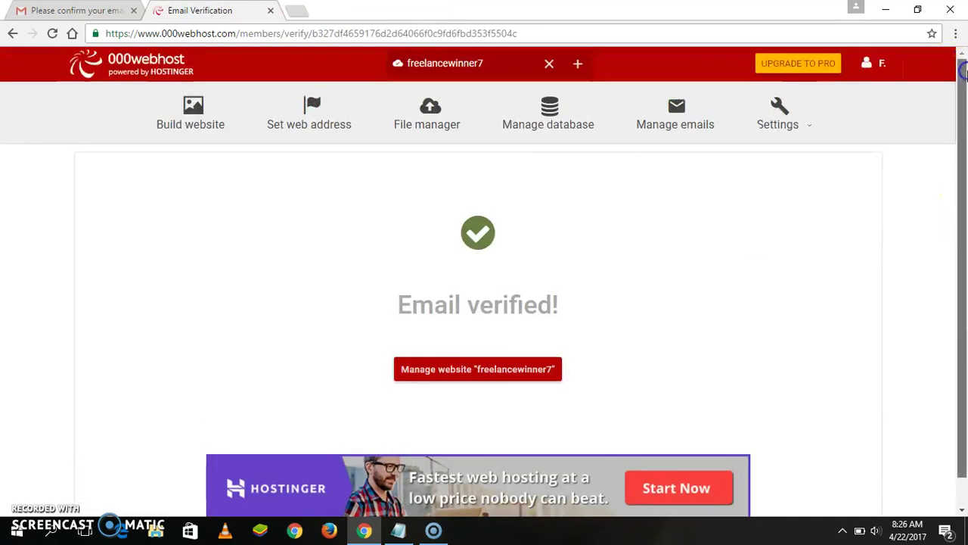
- Open the website building options for the freelancewinner7 site
{"action": "left_click", "coordinate": [190, 125]}
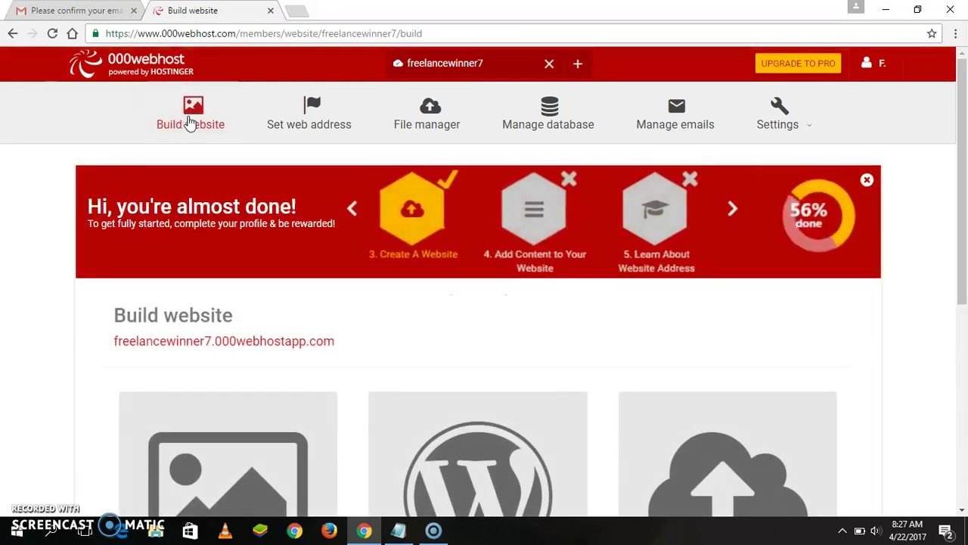
{"action": "left_click", "coordinate": [964, 221]}
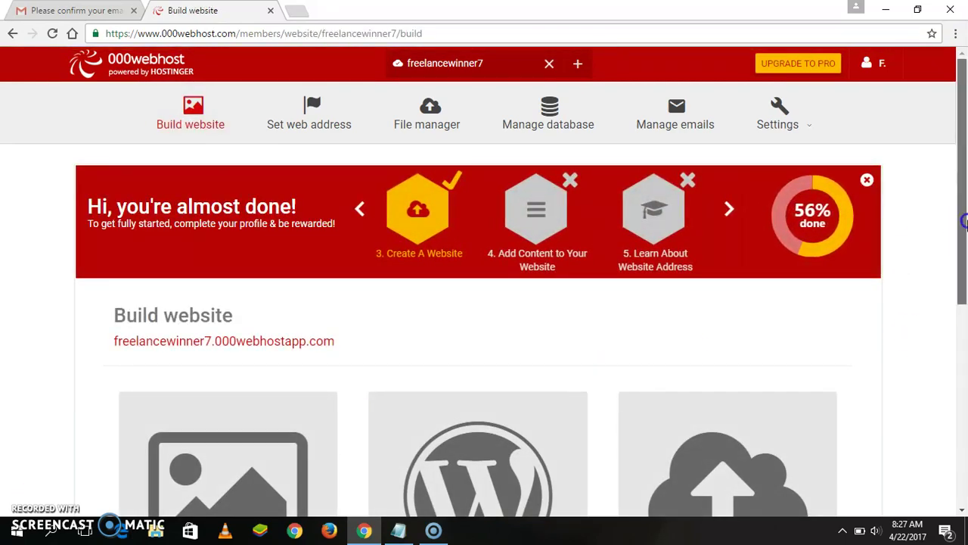
{"action": "left_click_drag", "start_coordinate": [964, 225], "coordinate": [961, 382]}
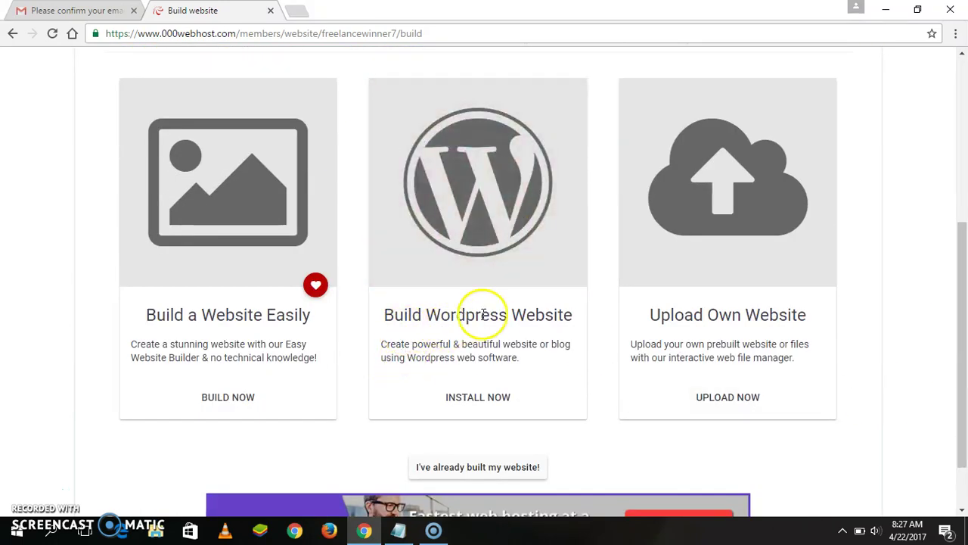
{"action": "left_click", "coordinate": [469, 190]}
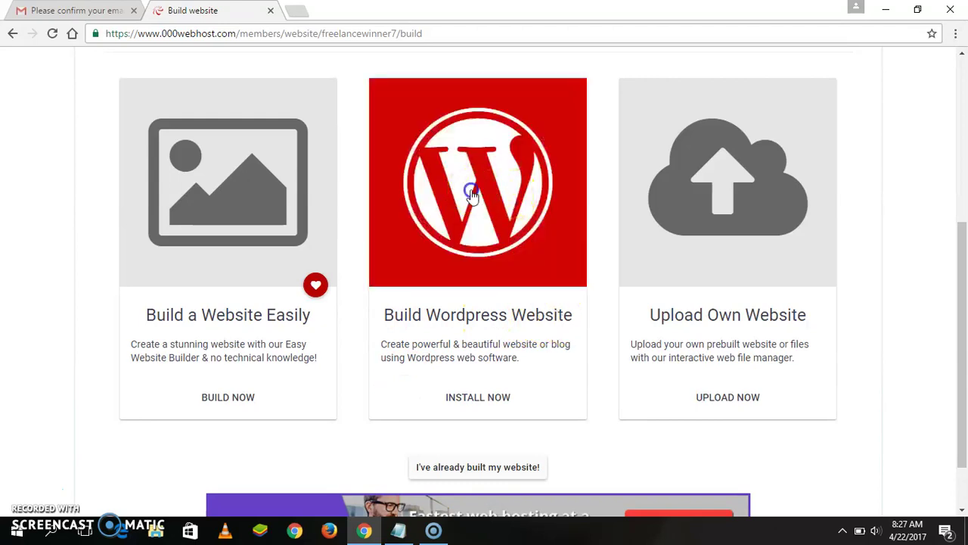
{"action": "left_click", "coordinate": [499, 148]}
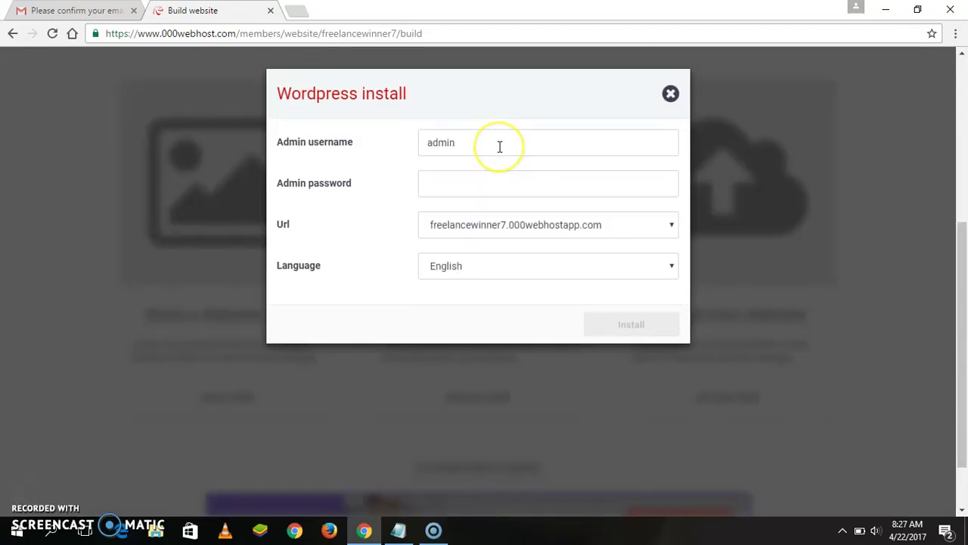
{"action": "left_click_drag", "start_coordinate": [499, 146], "coordinate": [392, 160]}
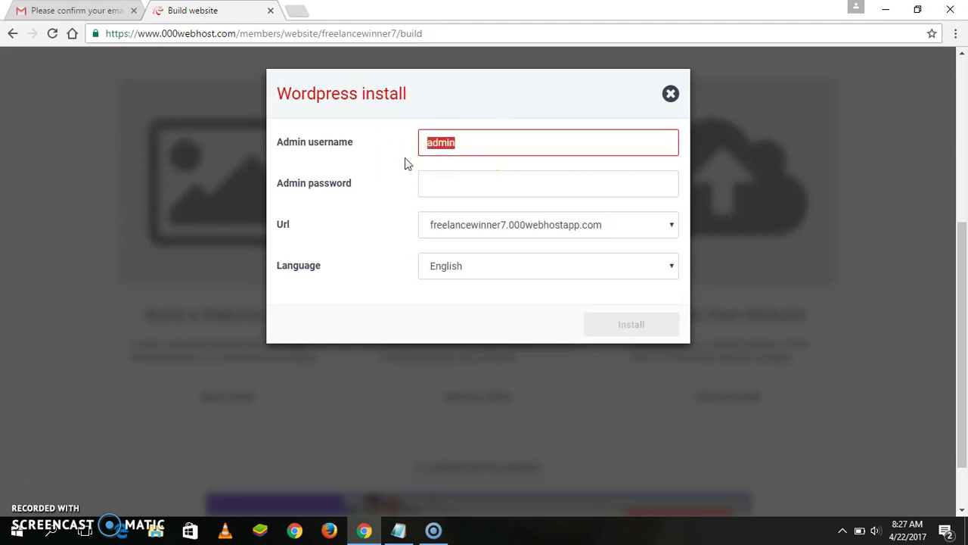
{"action": "key", "text": "BackSpace"}
{"action": "type", "text": "joseph"}
{"action": "key", "text": "Tab"}
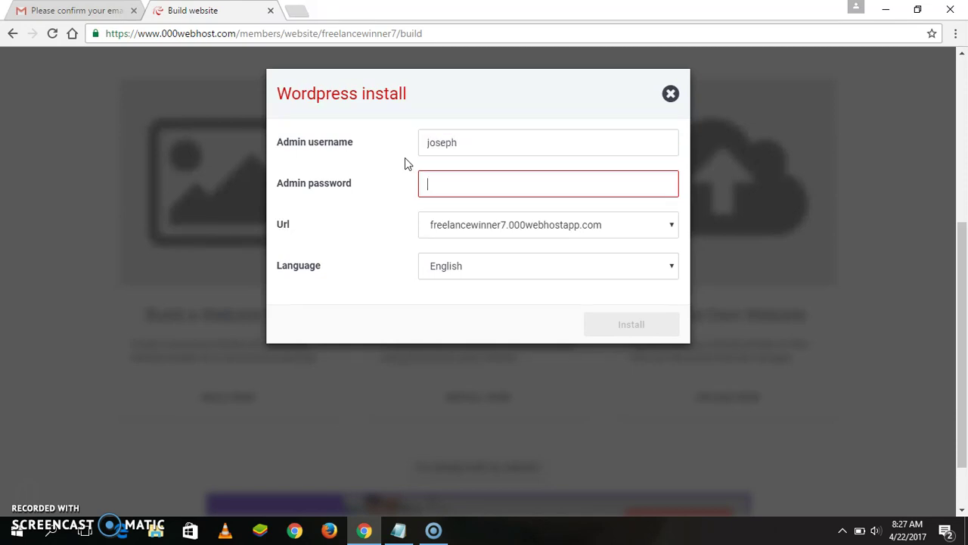
{"action": "type", "text": "••••••••"}
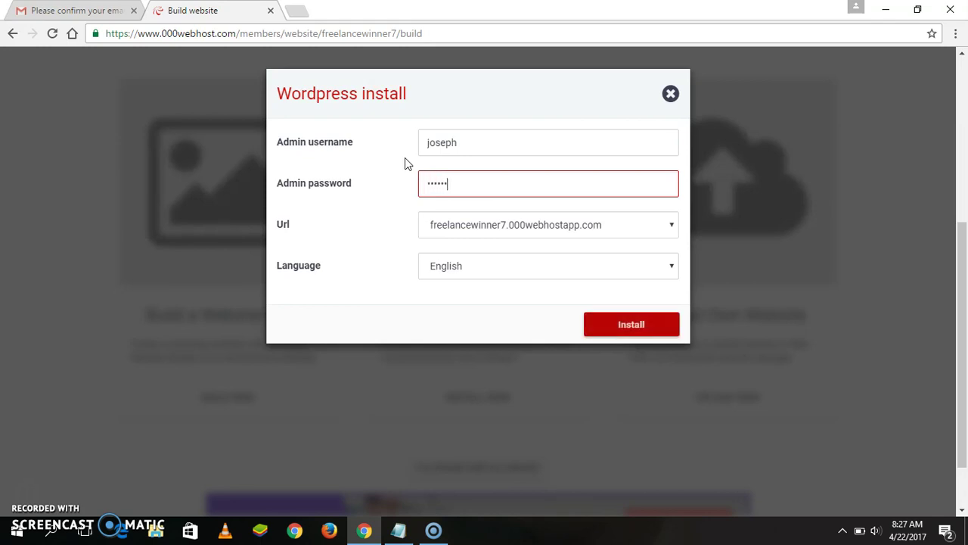
{"action": "type", "text": "•••"}
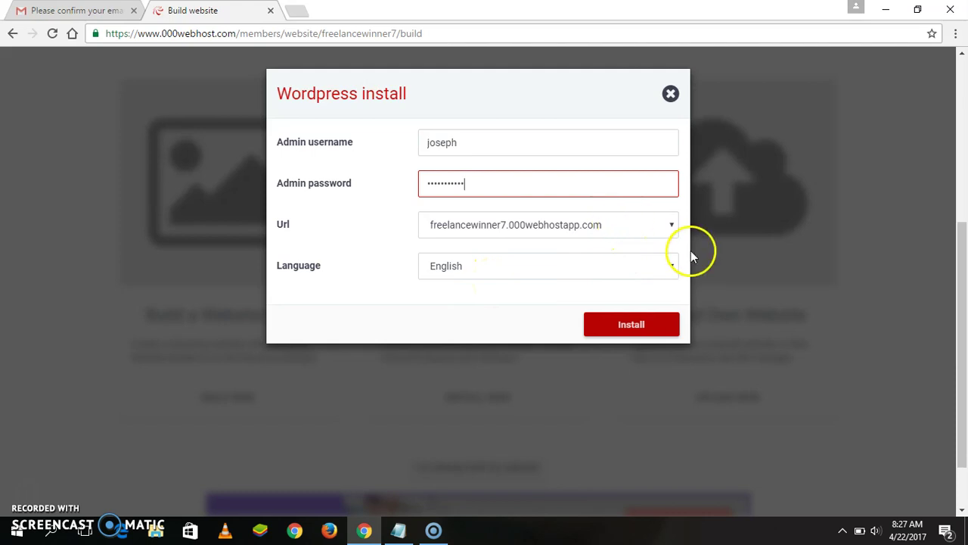
{"action": "left_click", "coordinate": [669, 223]}
{"action": "left_click", "coordinate": [715, 249]}
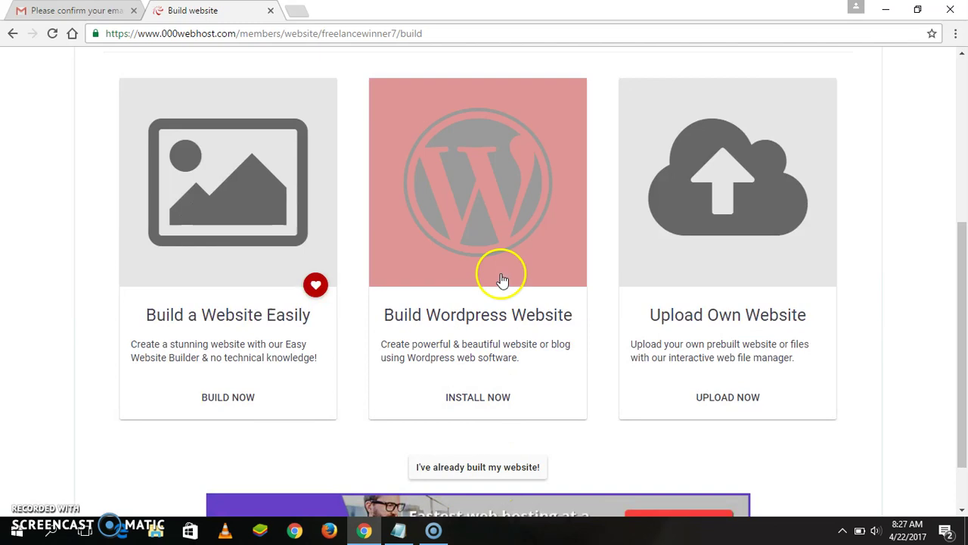
- Open the WordPress install form and enter the admin username and the admin password
{"action": "left_click", "coordinate": [482, 234]}
{"action": "left_click", "coordinate": [471, 146]}
{"action": "left_click_drag", "start_coordinate": [471, 145], "coordinate": [424, 147]}
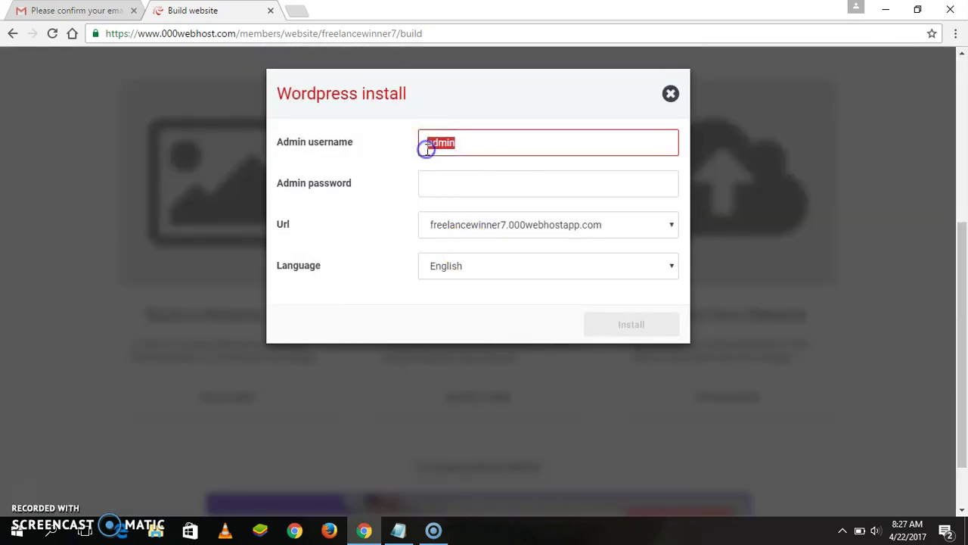
{"action": "type", "text": "ose"}
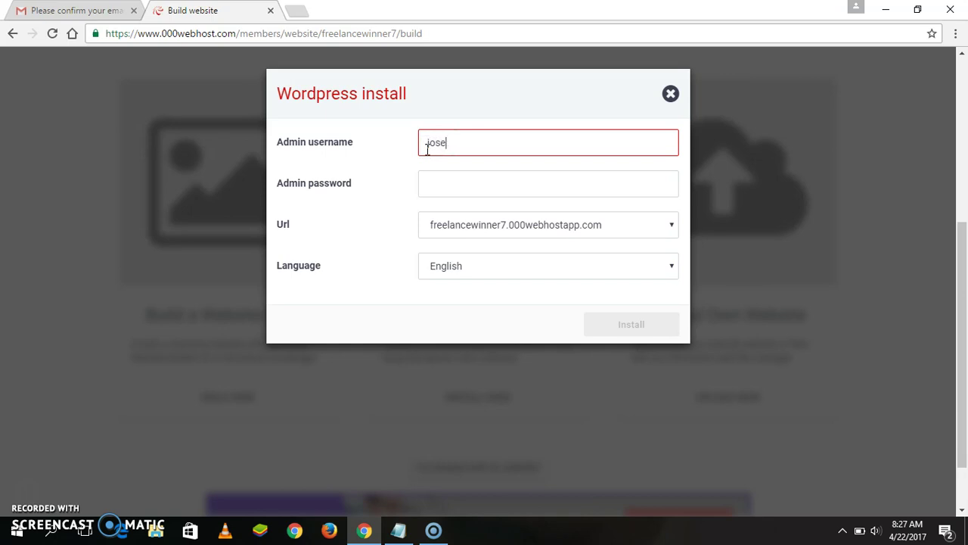
{"action": "type", "text": "ph"}
{"action": "key", "text": "Tab"}
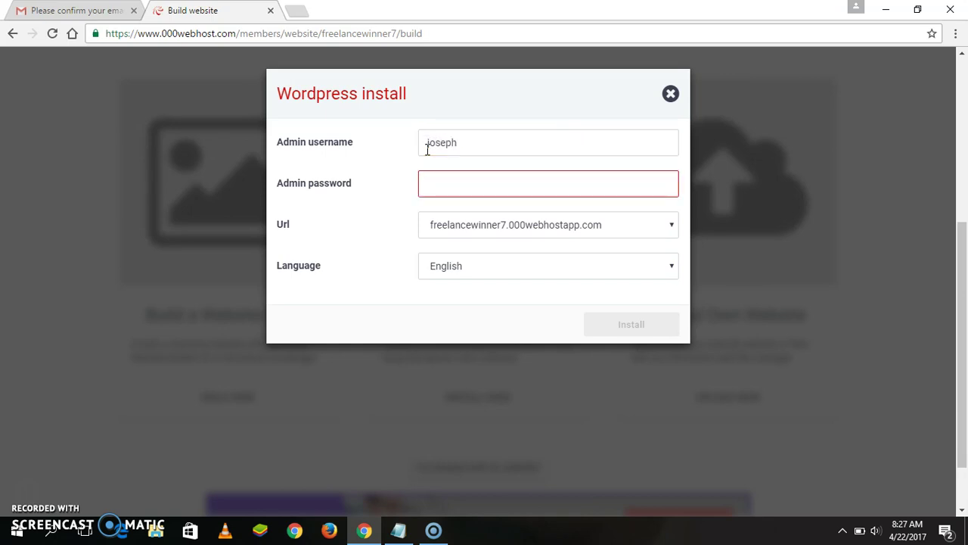
{"action": "type", "text": "******"}
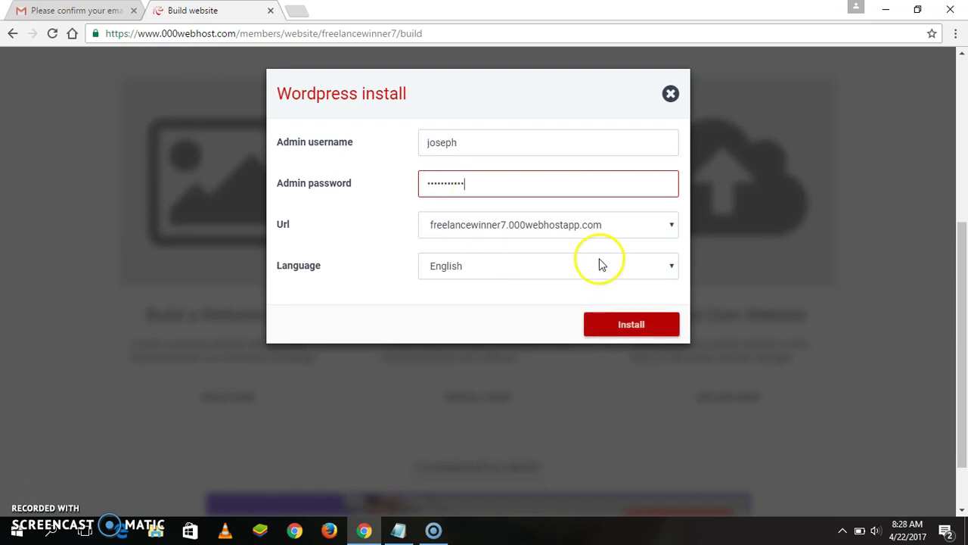
- Install WordPress at freelancewinner7.000webhostapp.com with English as the language
{"action": "left_click", "coordinate": [508, 229]}
{"action": "left_click", "coordinate": [621, 220]}
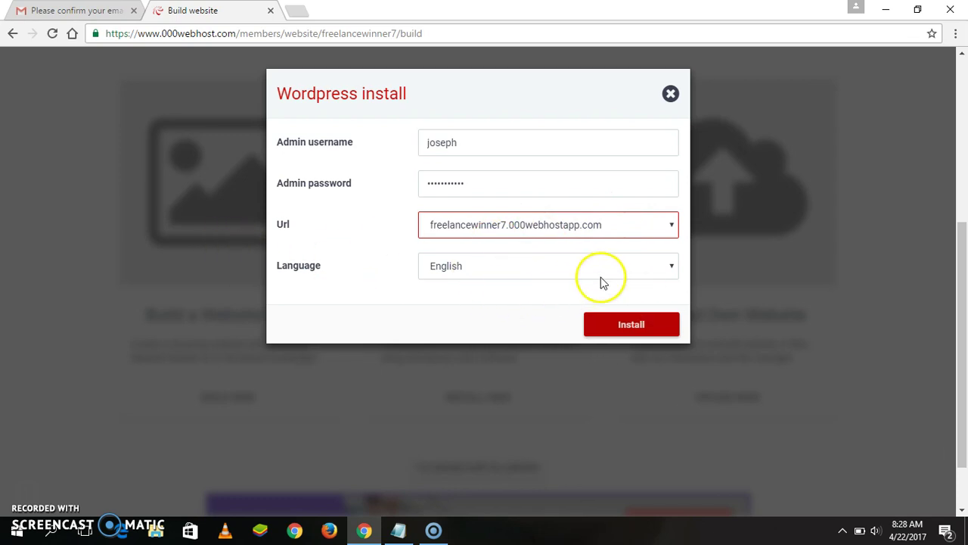
{"action": "left_click", "coordinate": [624, 327]}
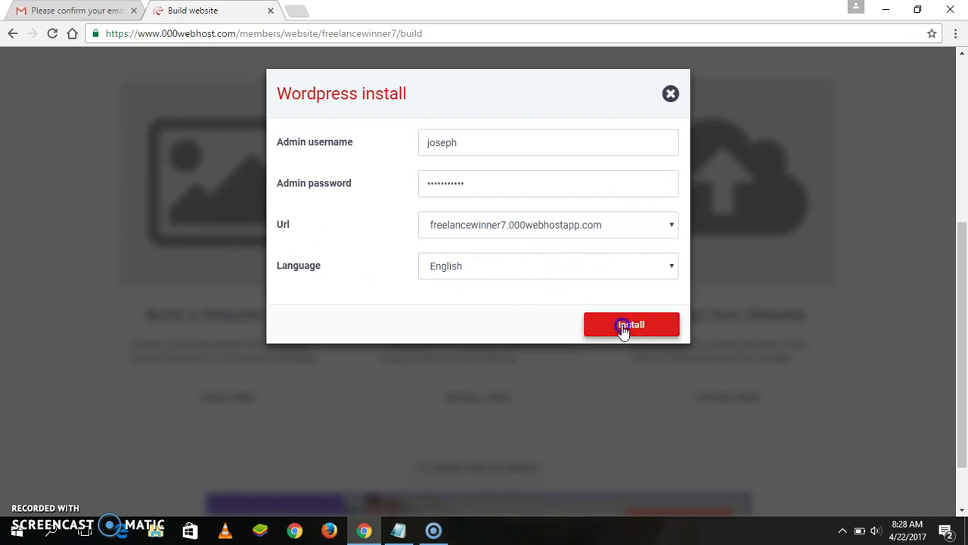
- Follow the WordPress installation progress and decline to let the browser save the password for this site
{"action": "left_click", "coordinate": [951, 167]}
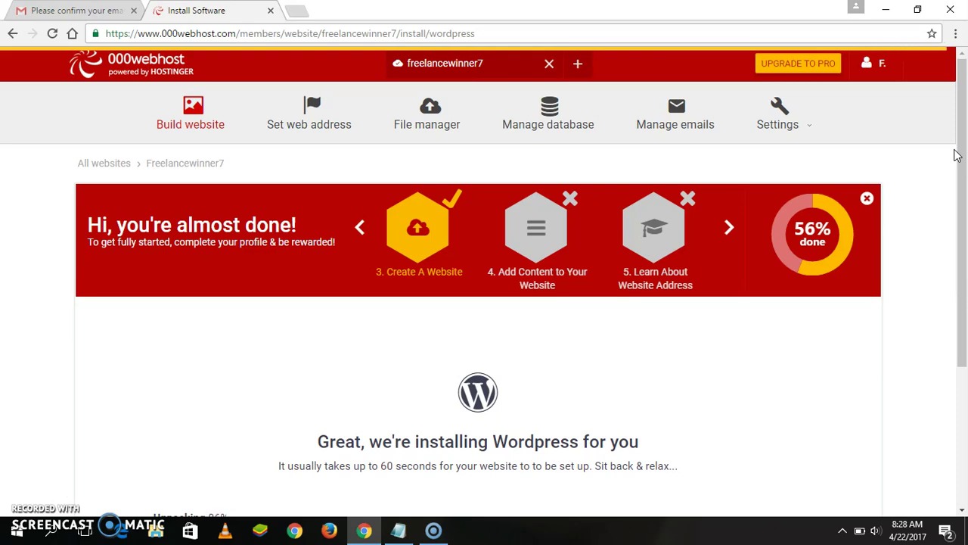
{"action": "left_click_drag", "start_coordinate": [959, 155], "coordinate": [964, 290]}
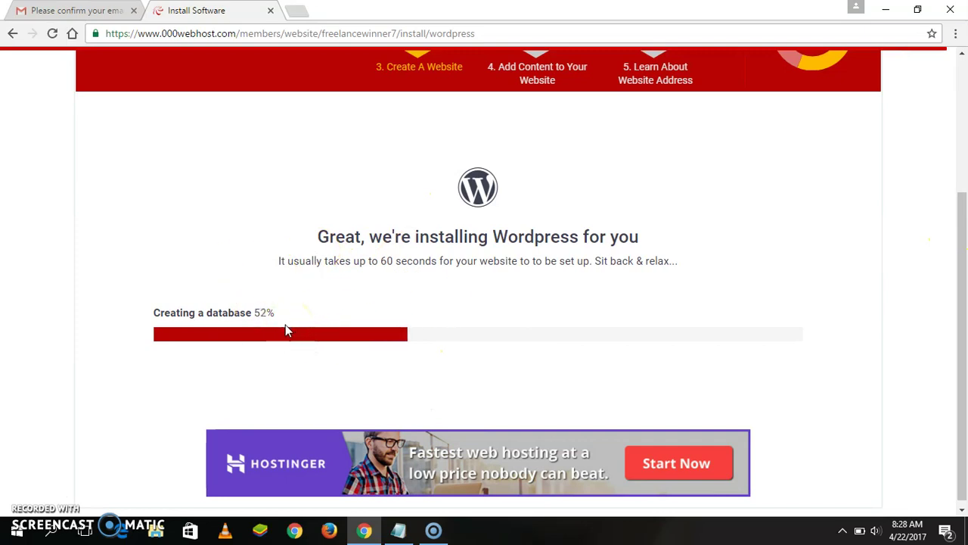
{"action": "left_click", "coordinate": [179, 324]}
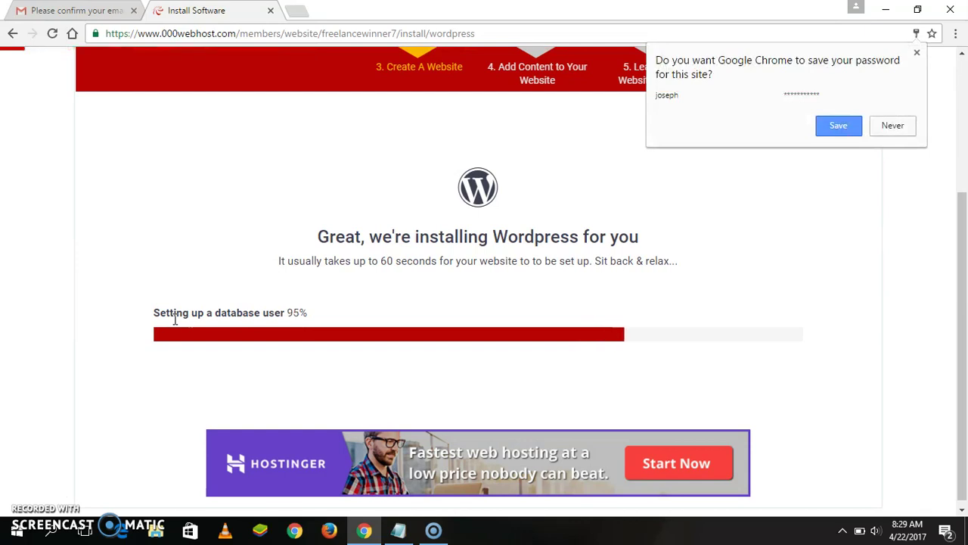
{"action": "left_click", "coordinate": [892, 126]}
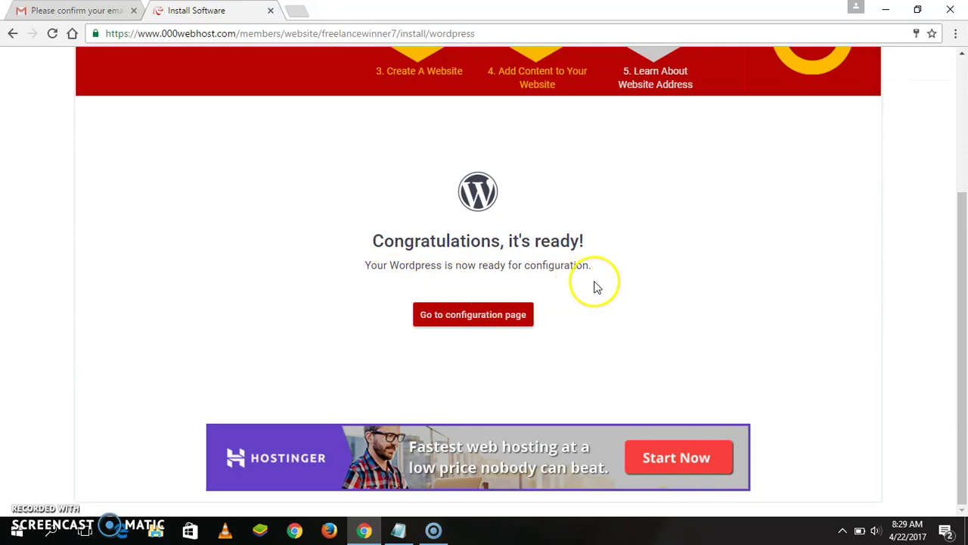
- Go to the WordPress configuration page and log in with the admin username and password
{"action": "left_click", "coordinate": [440, 322]}
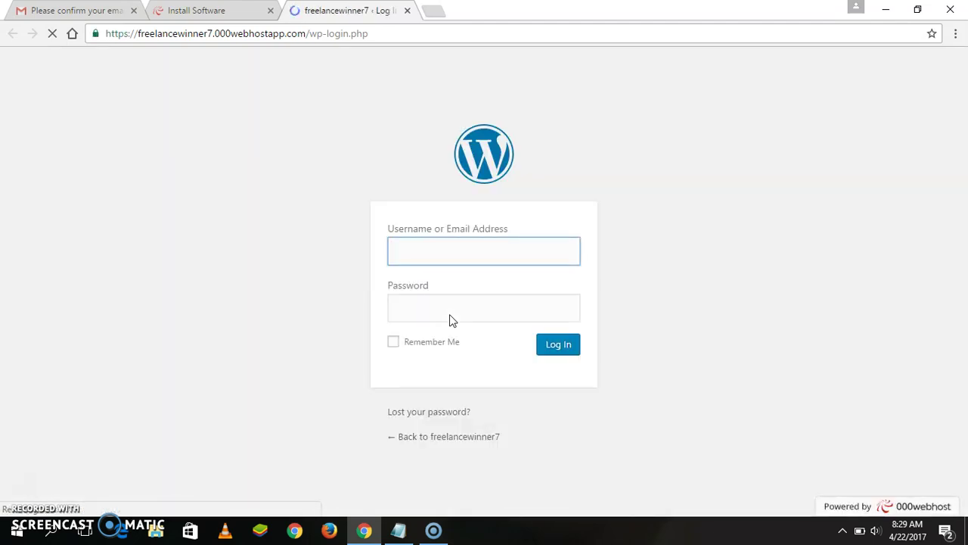
{"action": "left_click", "coordinate": [396, 237]}
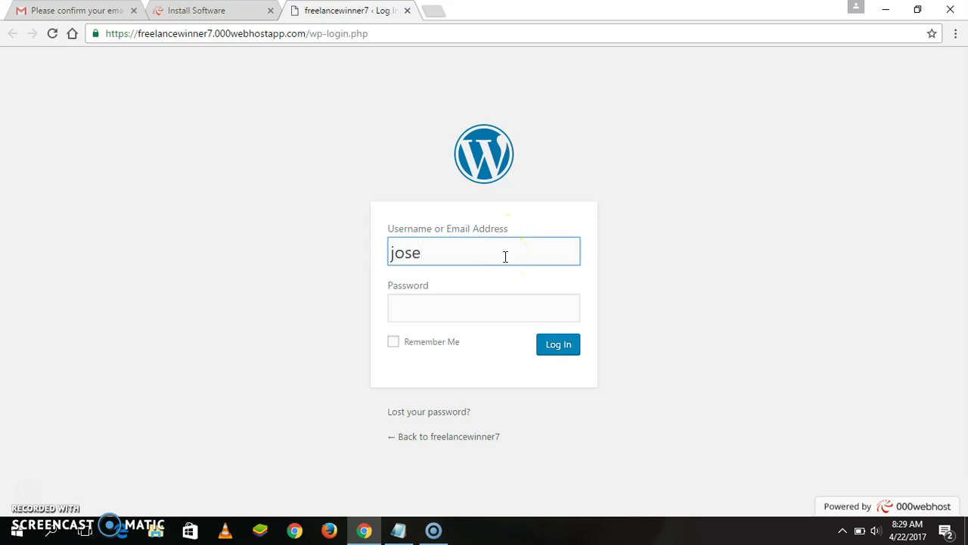
{"action": "key", "text": "Tab"}
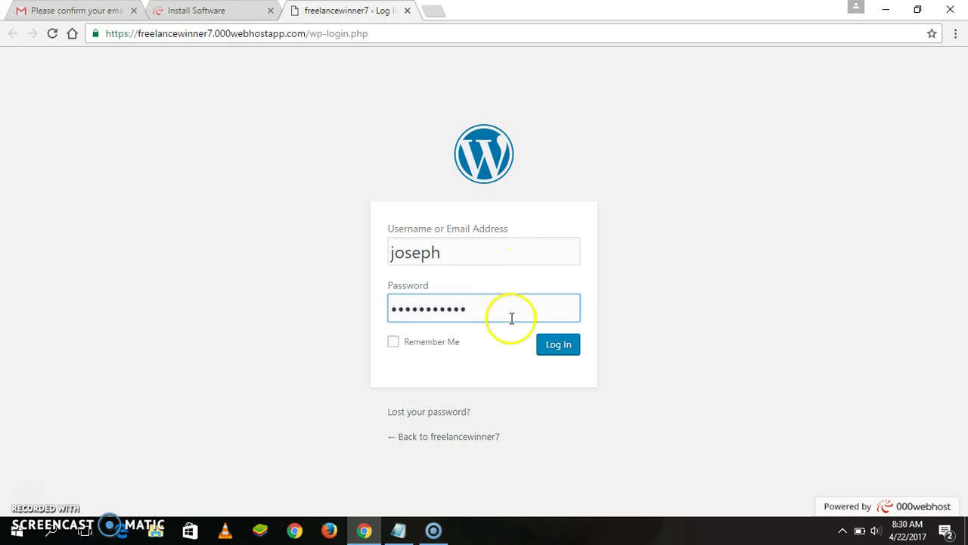
{"action": "left_click", "coordinate": [551, 351]}
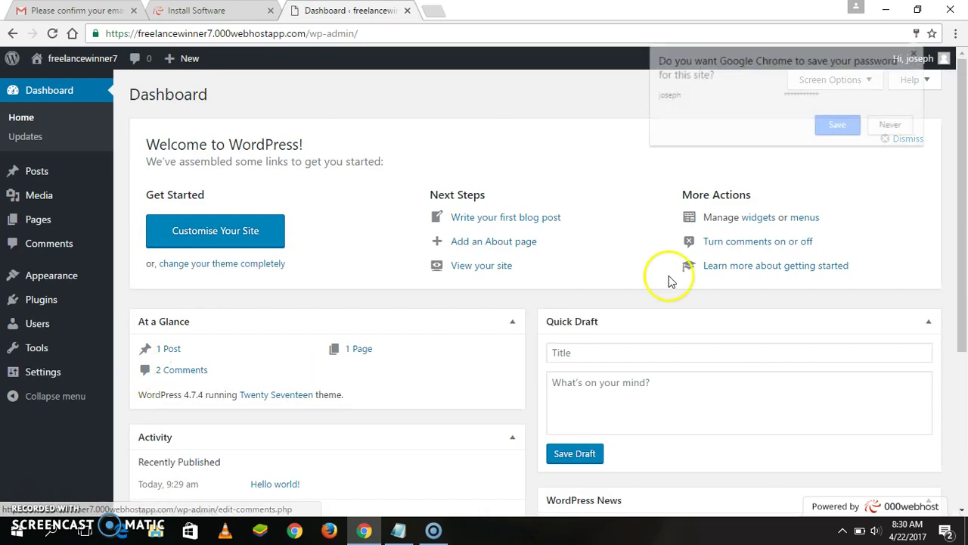
{"action": "left_click", "coordinate": [894, 187]}
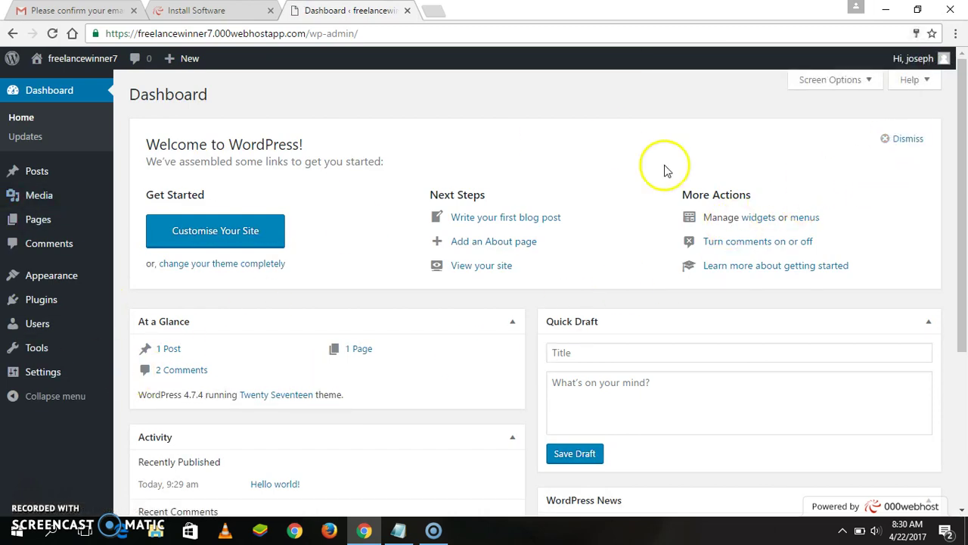
{"action": "left_click_drag", "start_coordinate": [954, 179], "coordinate": [964, 529]}
{"action": "left_click_drag", "start_coordinate": [959, 329], "coordinate": [940, 91]}
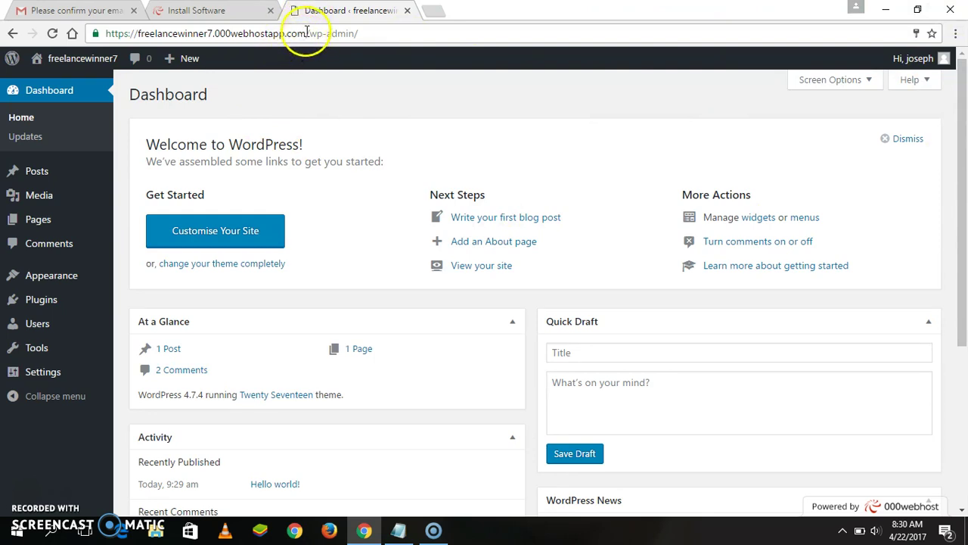
{"action": "left_click_drag", "start_coordinate": [305, 35], "coordinate": [93, 33]}
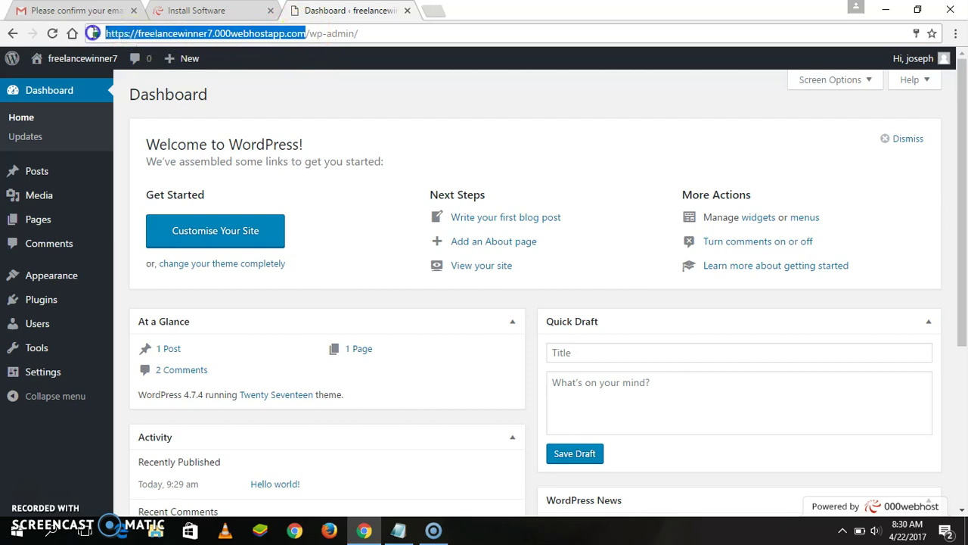
{"action": "right_click", "coordinate": [116, 38]}
{"action": "left_click", "coordinate": [159, 86]}
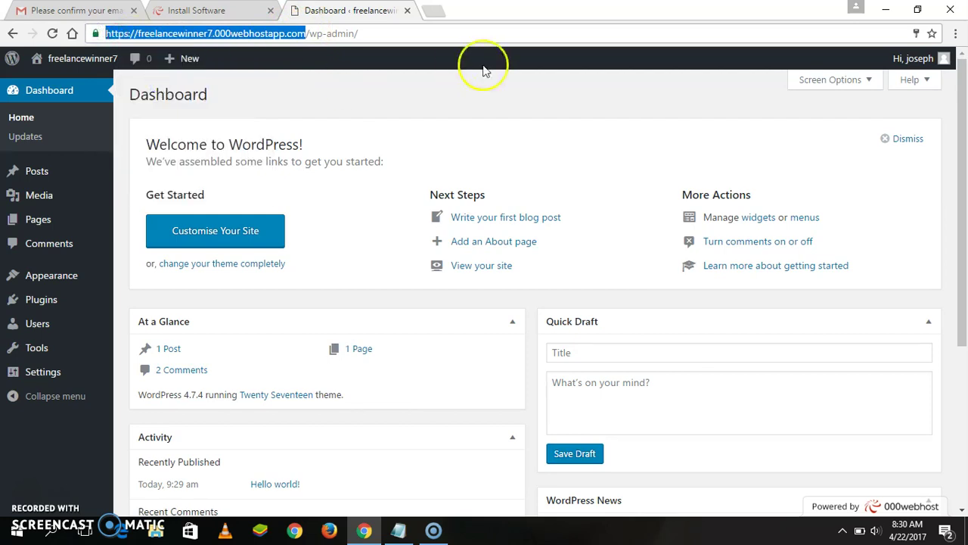
{"action": "left_click", "coordinate": [428, 16]}
{"action": "right_click", "coordinate": [294, 34]}
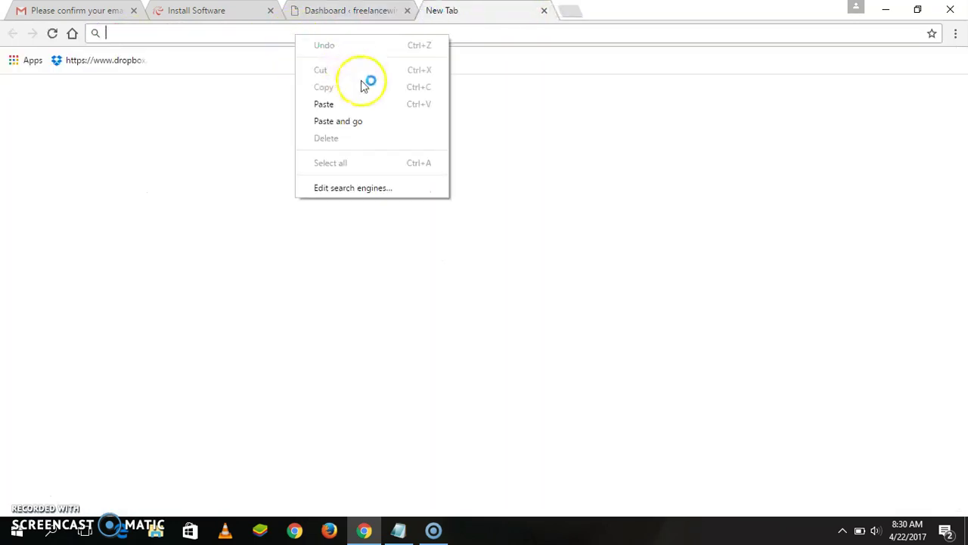
{"action": "left_click", "coordinate": [341, 108]}
{"action": "key", "text": "Return"}
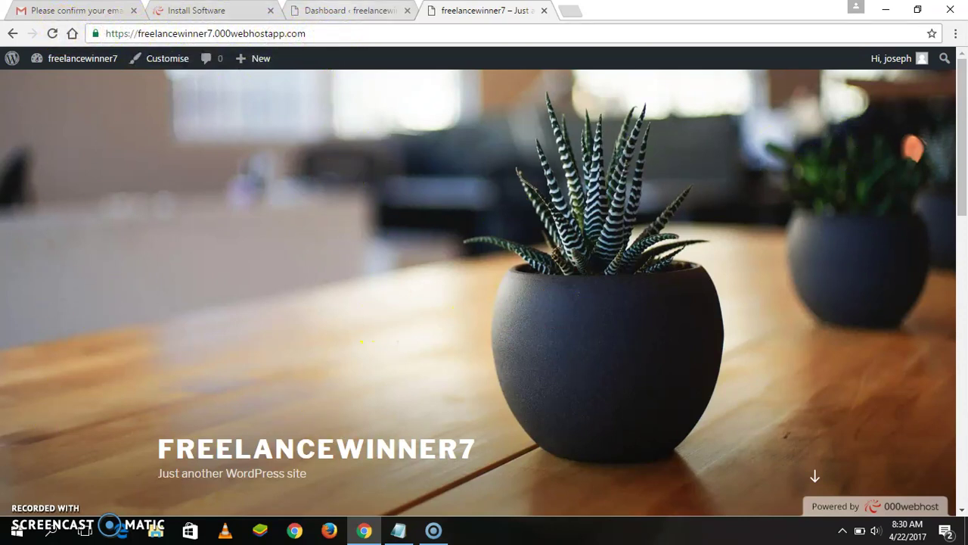
- Return to the WordPress dashboard and copy its admin address freelancewinner7.000webhostapp.com/wp-admin/
{"action": "left_click", "coordinate": [348, 10]}
{"action": "mouse_move", "coordinate": [78, 226]}
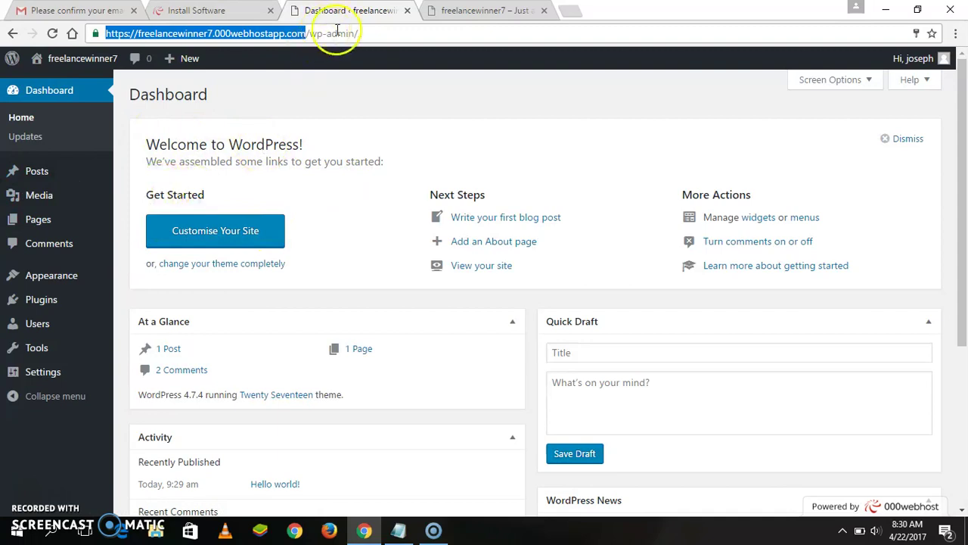
{"action": "left_click", "coordinate": [365, 33]}
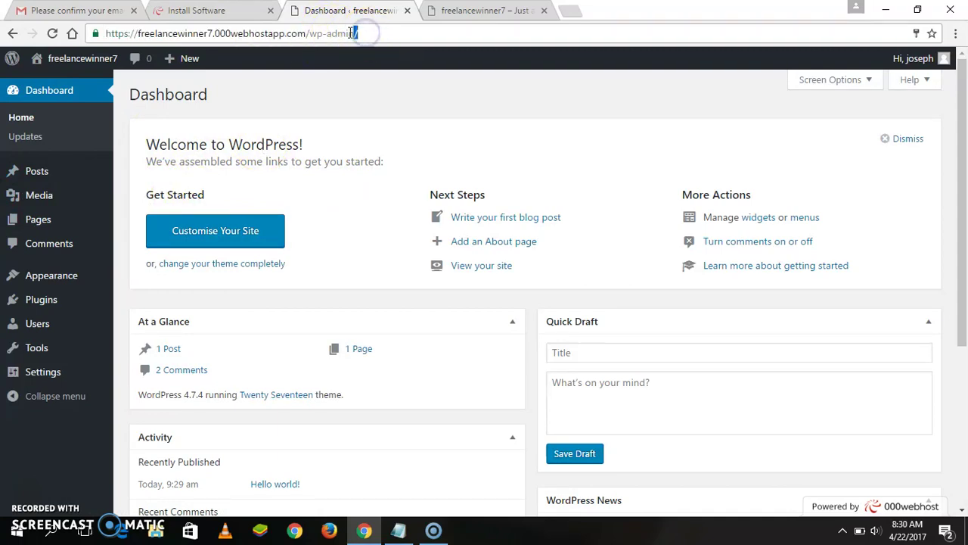
{"action": "left_click_drag", "start_coordinate": [353, 33], "coordinate": [139, 33]}
{"action": "right_click", "coordinate": [157, 38]}
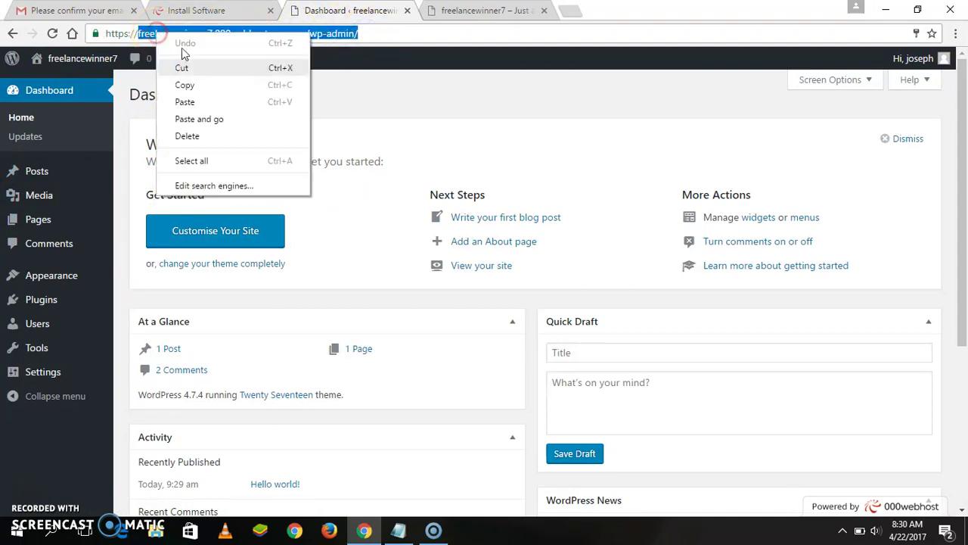
{"action": "left_click", "coordinate": [212, 87]}
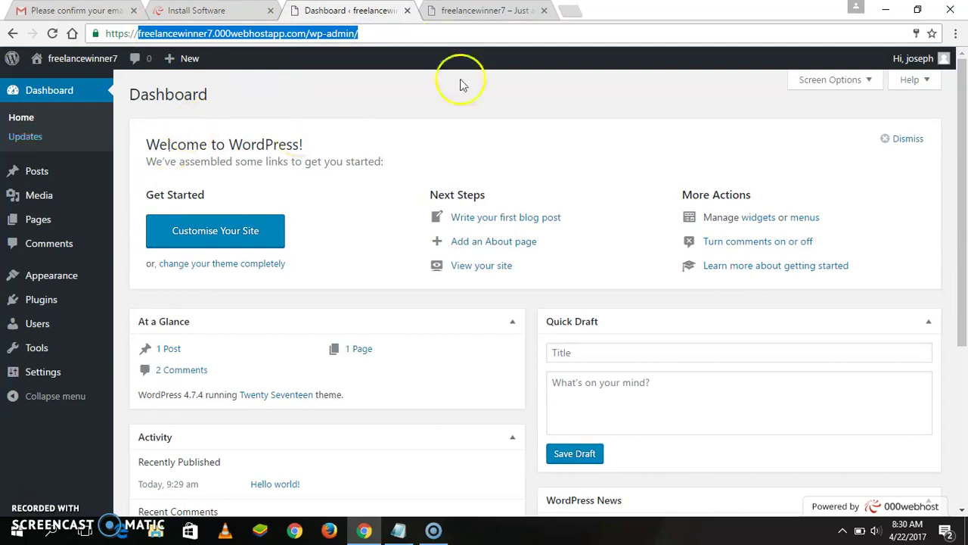
- Compare the live site with the dashboard, look through its home page down to the footer and dismiss the Facebook notification
{"action": "left_click", "coordinate": [529, 9]}
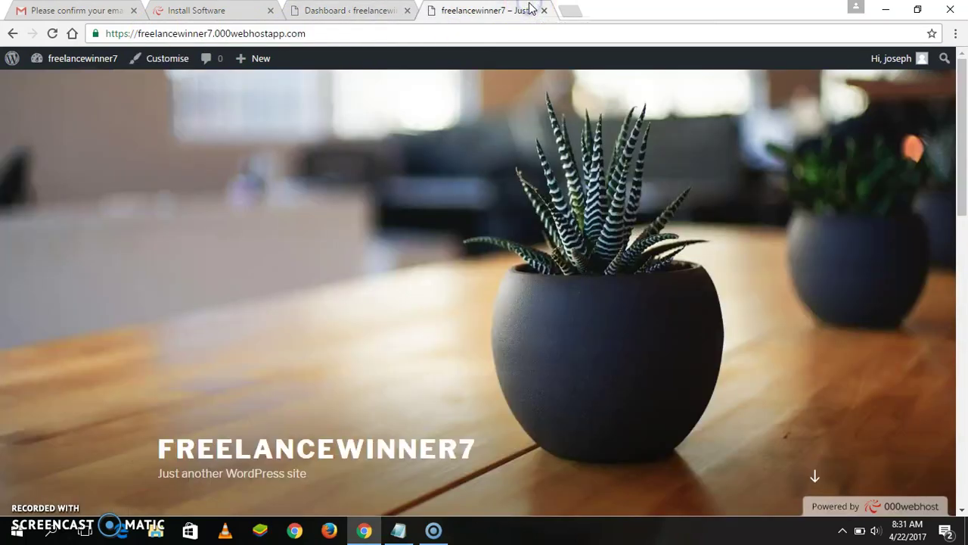
{"action": "left_click", "coordinate": [382, 7]}
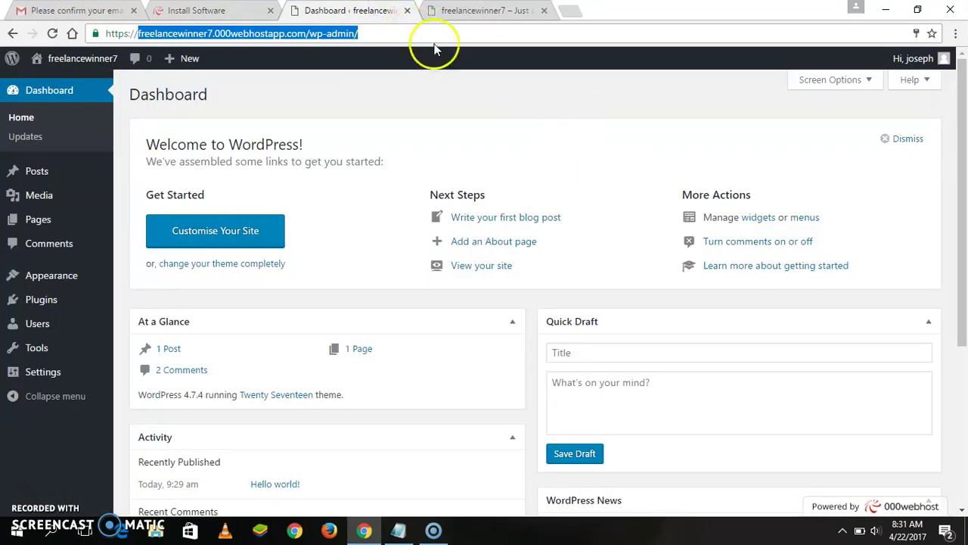
{"action": "left_click", "coordinate": [471, 10]}
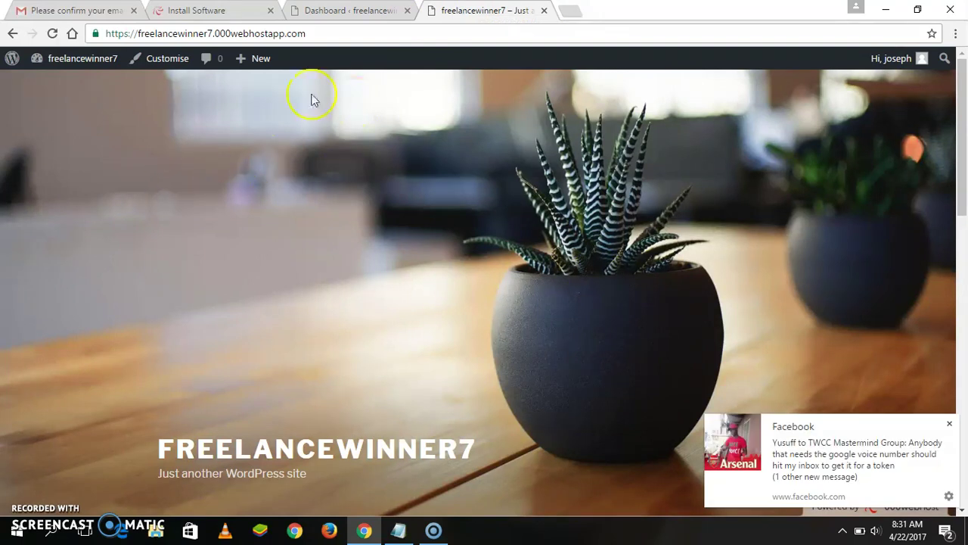
{"action": "left_click_drag", "start_coordinate": [962, 147], "coordinate": [964, 430]}
{"action": "left_click", "coordinate": [949, 424]}
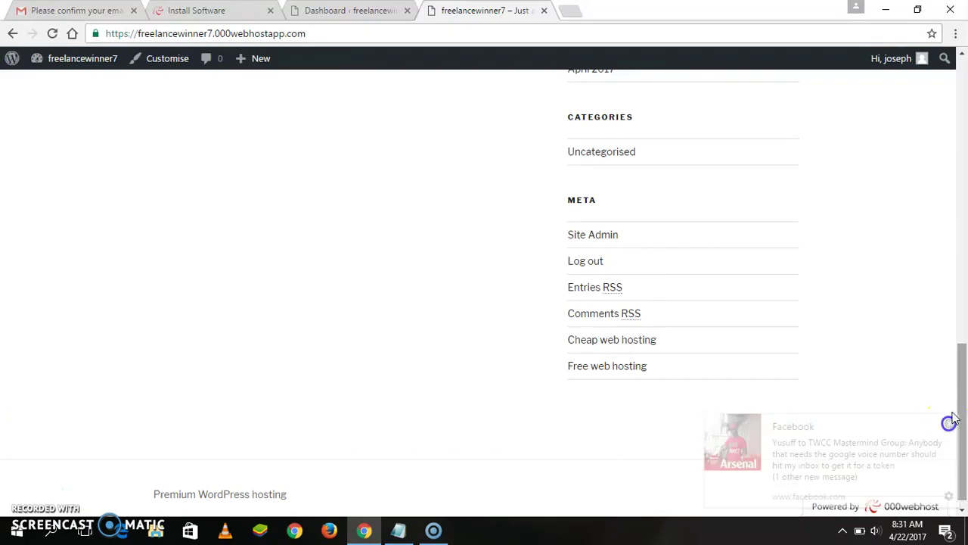
{"action": "left_click_drag", "start_coordinate": [962, 378], "coordinate": [964, 430]}
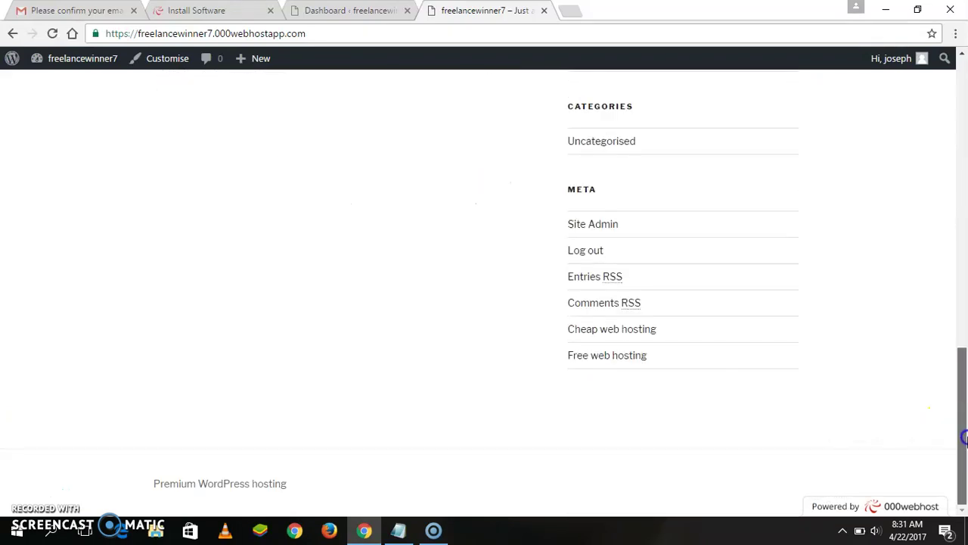
{"action": "left_click_drag", "start_coordinate": [966, 441], "coordinate": [962, 70]}
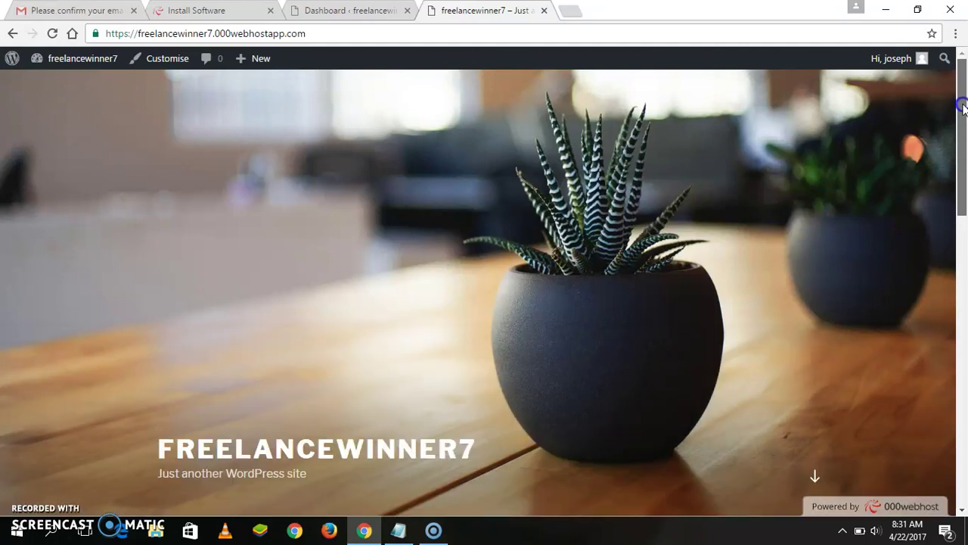
- Switch to the Notepad notes and add an "asmin url:" line with the copied wp-admin address below the 000webhost link
{"action": "left_click", "coordinate": [318, 20]}
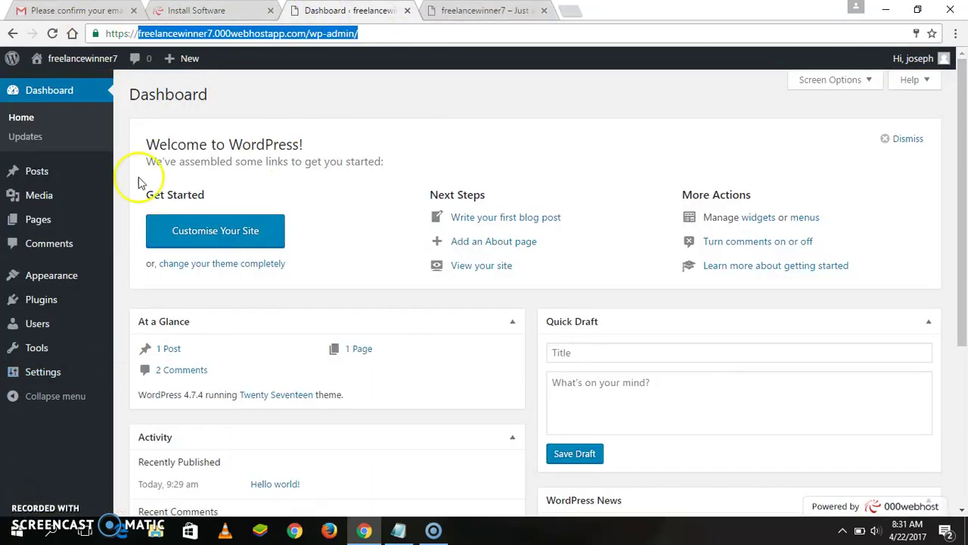
{"action": "left_click", "coordinate": [401, 531]}
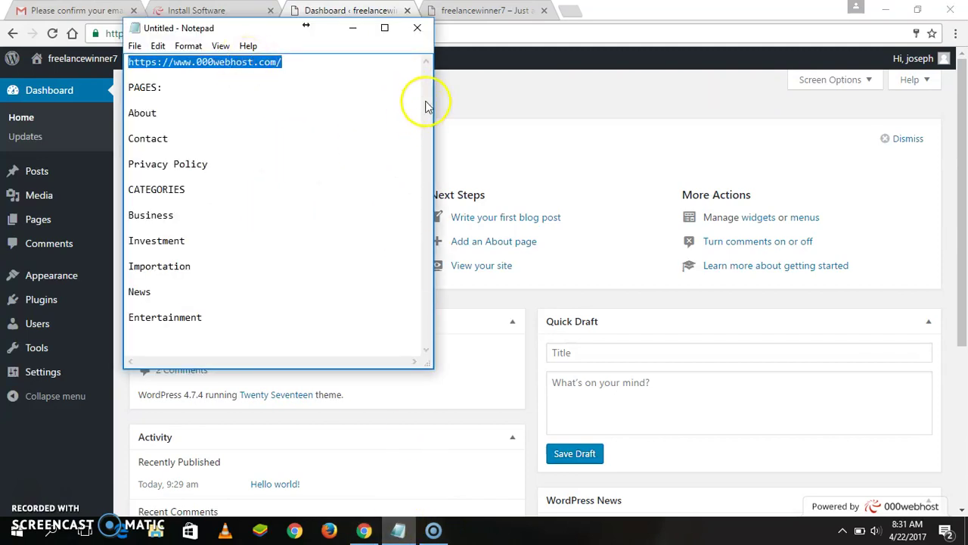
{"action": "left_click", "coordinate": [302, 70]}
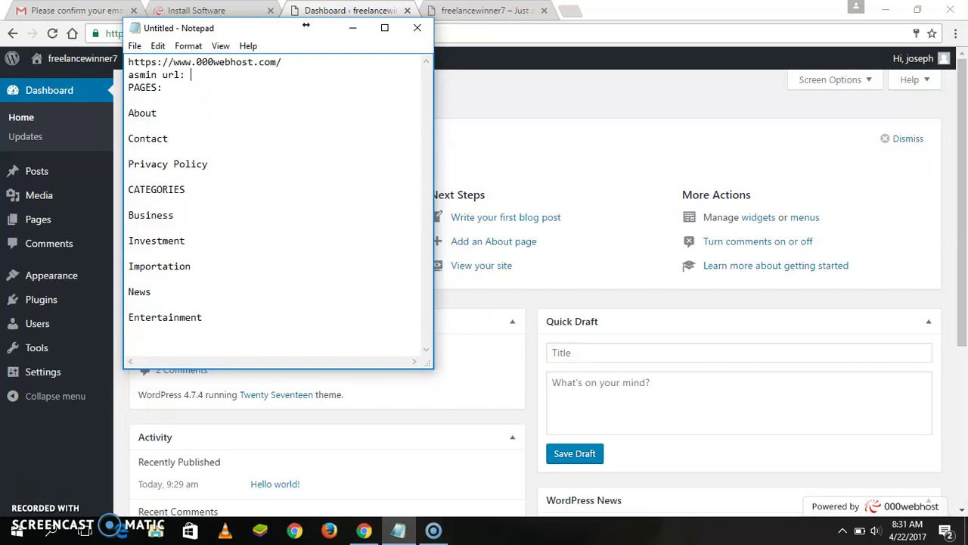
{"action": "key", "text": "ctrl+v"}
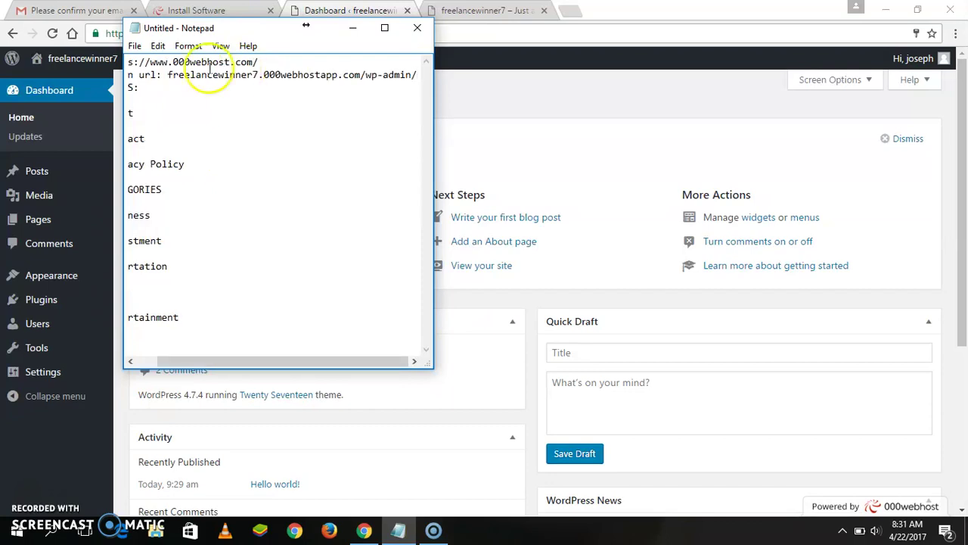
{"action": "left_click", "coordinate": [149, 102]}
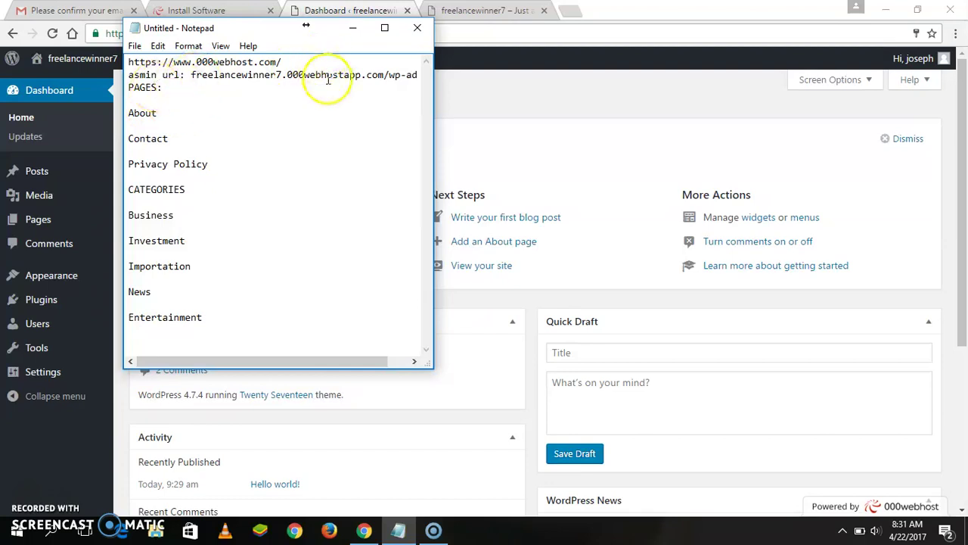
{"action": "left_click_drag", "start_coordinate": [367, 363], "coordinate": [390, 362]}
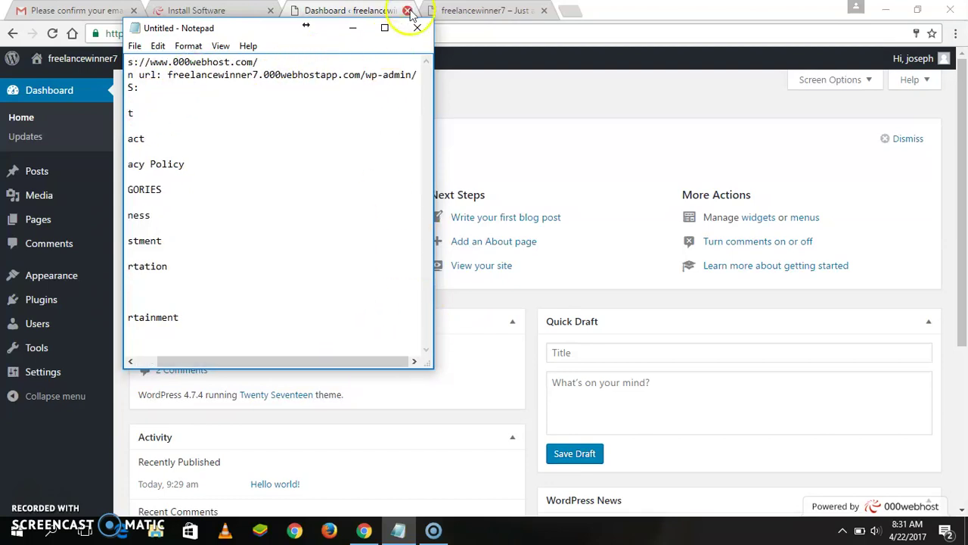
- Add an "admin username:" line with the administrator's username below the admin address, then minimize the notes
{"action": "left_click", "coordinate": [420, 76]}
{"action": "key", "text": "Return"}
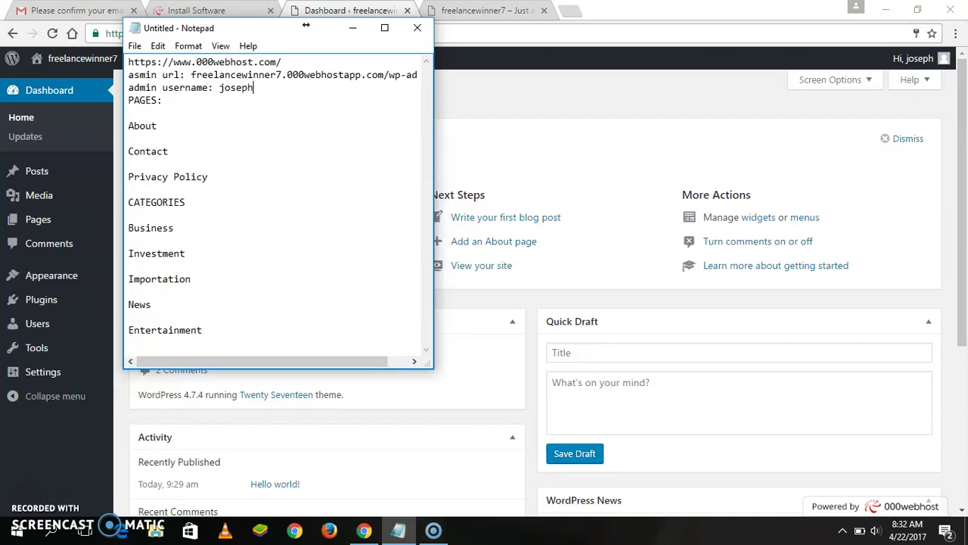
{"action": "left_click", "coordinate": [352, 34]}
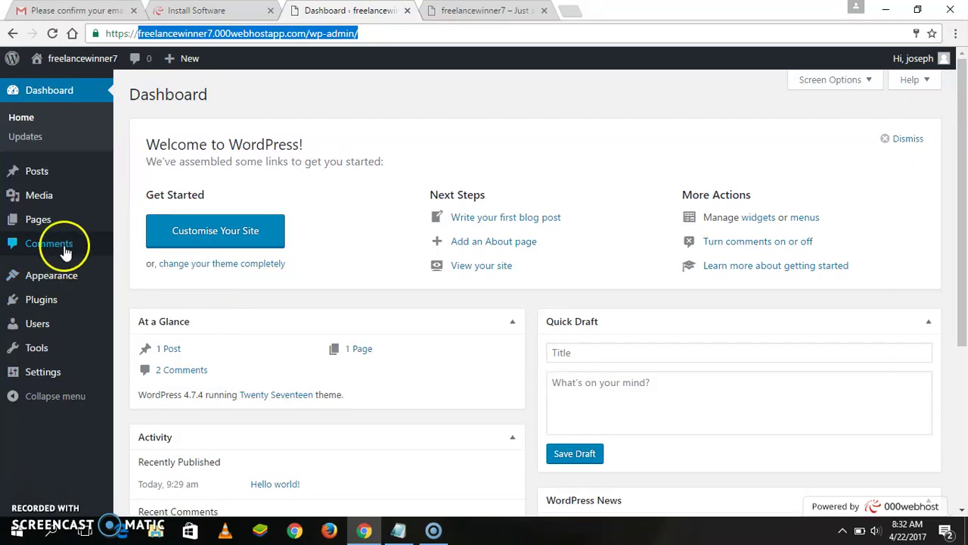
- Open the list of all posts in WordPress and view the posts section on the live site
{"action": "mouse_move", "coordinate": [28, 191]}
{"action": "mouse_move", "coordinate": [42, 173]}
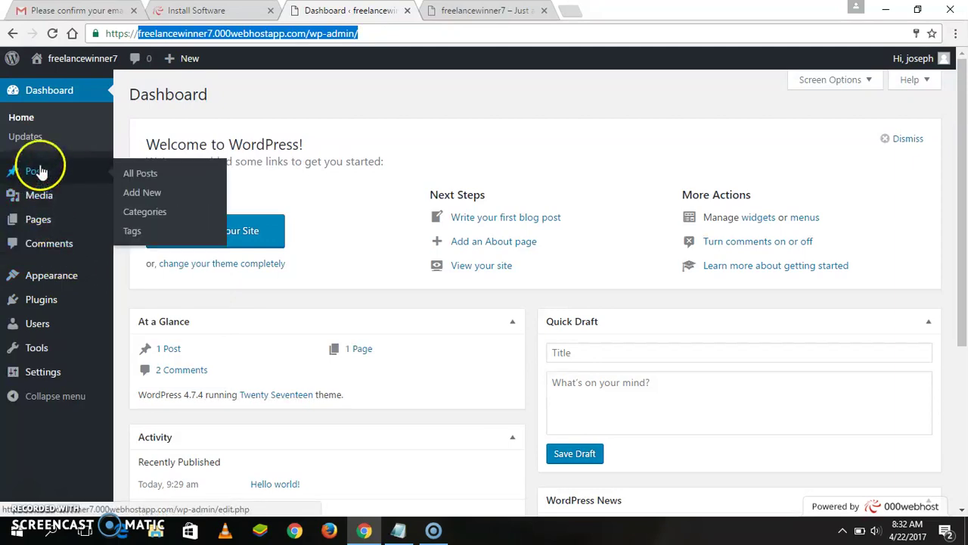
{"action": "left_click", "coordinate": [136, 176]}
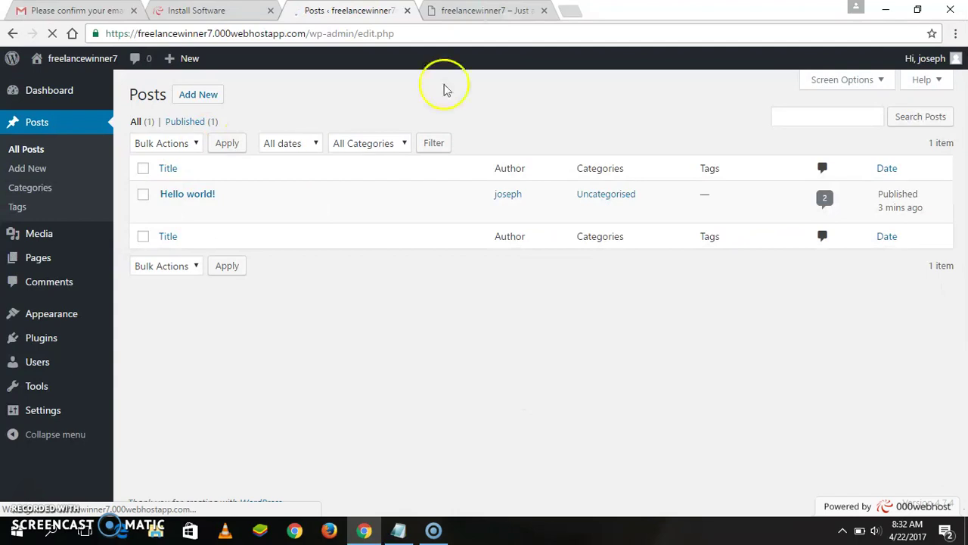
{"action": "left_click", "coordinate": [484, 10]}
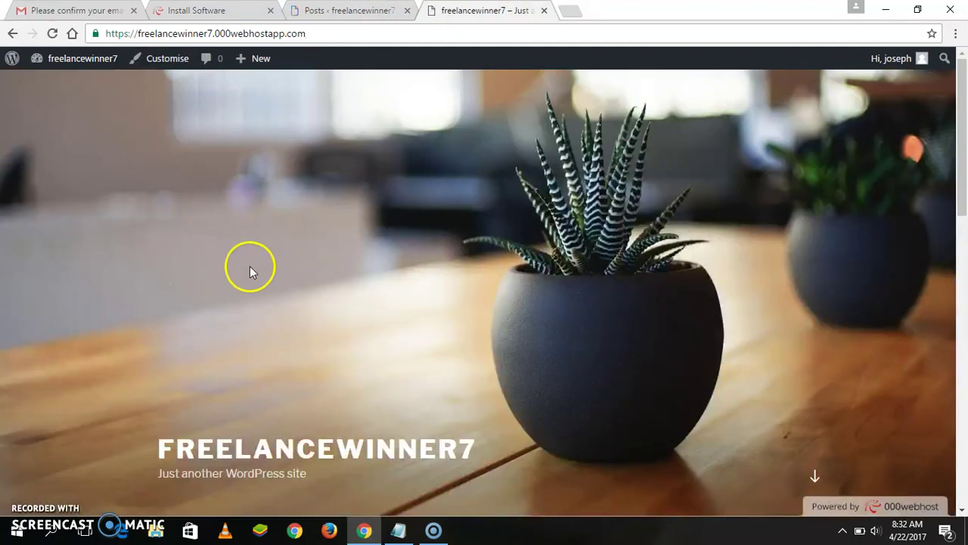
{"action": "left_click_drag", "start_coordinate": [962, 147], "coordinate": [964, 425]}
{"action": "scroll", "coordinate": [832, 424], "scroll_direction": "up", "scroll_amount": 5}
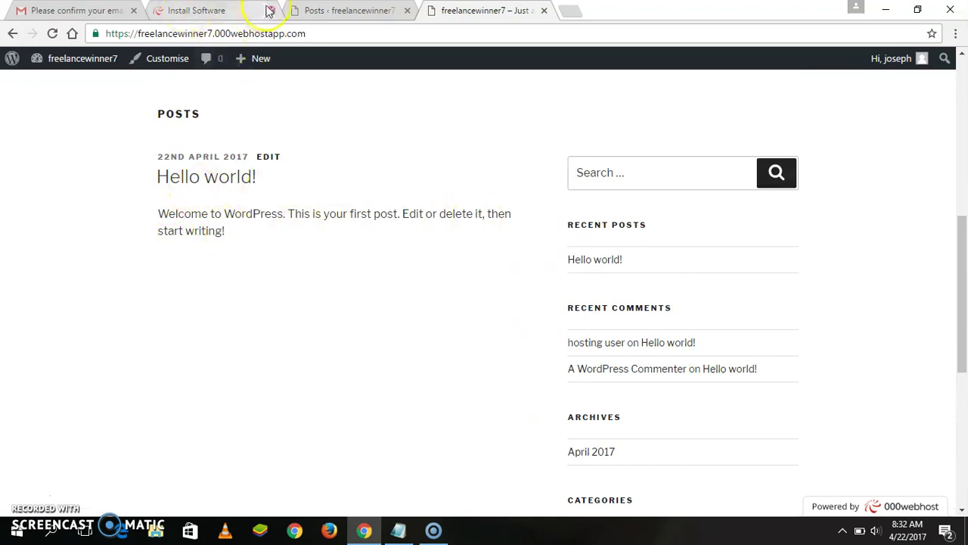
- Move the "Hello world!" post to the Bin and delete it permanently from there
{"action": "left_click", "coordinate": [303, 10]}
{"action": "mouse_move", "coordinate": [260, 199]}
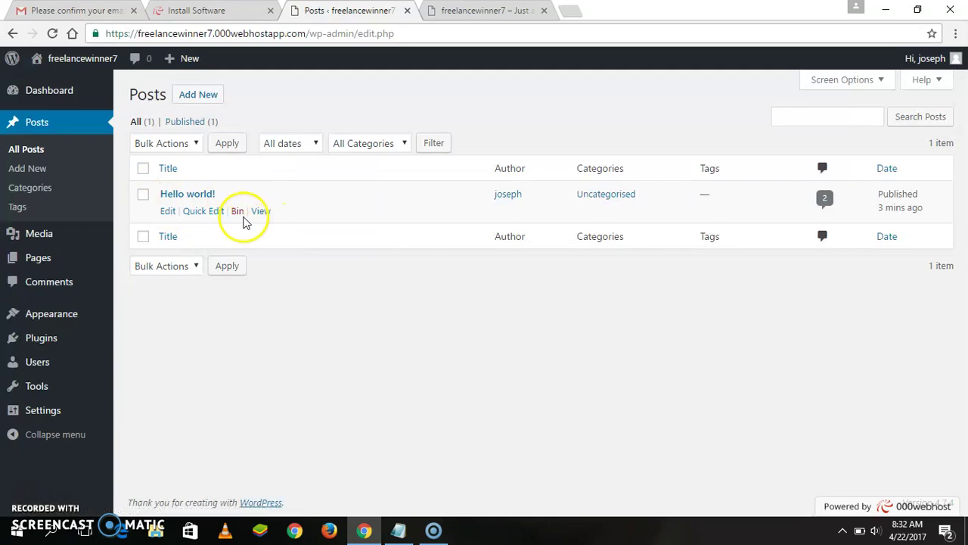
{"action": "left_click", "coordinate": [238, 213]}
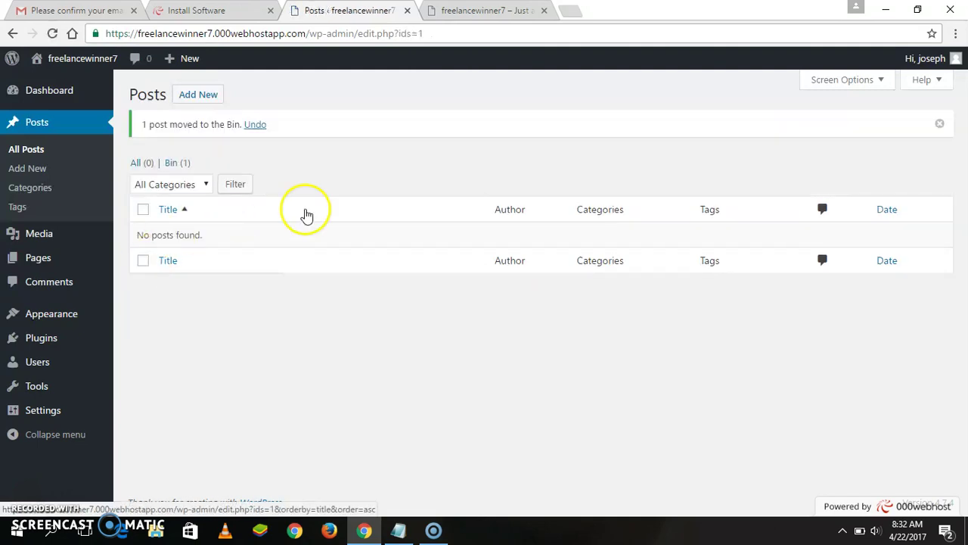
{"action": "left_click", "coordinate": [174, 164]}
{"action": "left_click", "coordinate": [246, 211]}
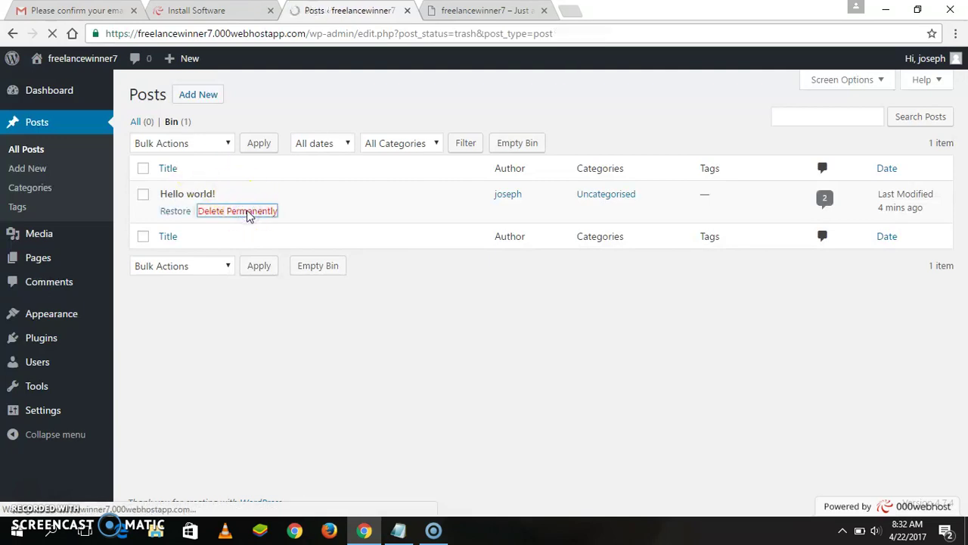
- Reload the live site and check its posts section and sidebar after the deletion
{"action": "left_click", "coordinate": [484, 10]}
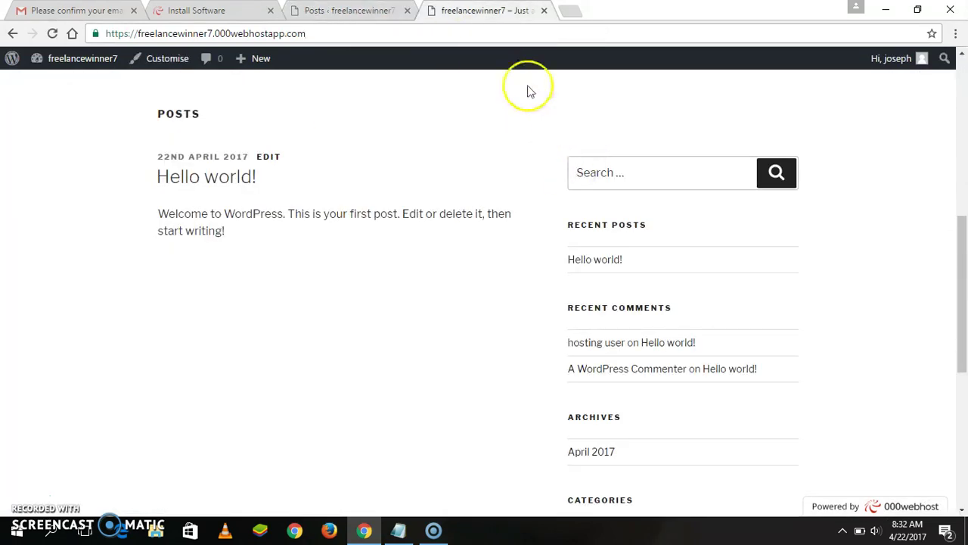
{"action": "left_click", "coordinate": [52, 33]}
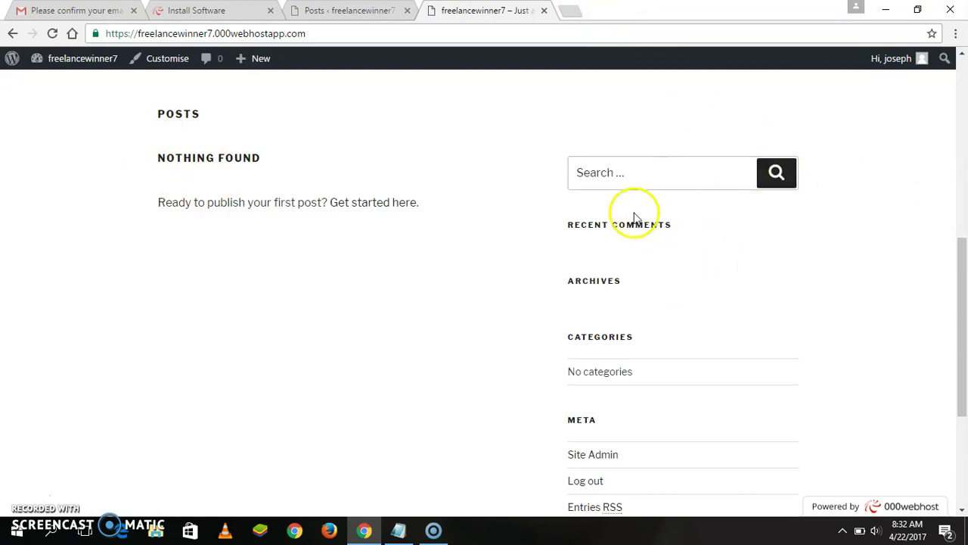
{"action": "left_click_drag", "start_coordinate": [959, 261], "coordinate": [838, 106]}
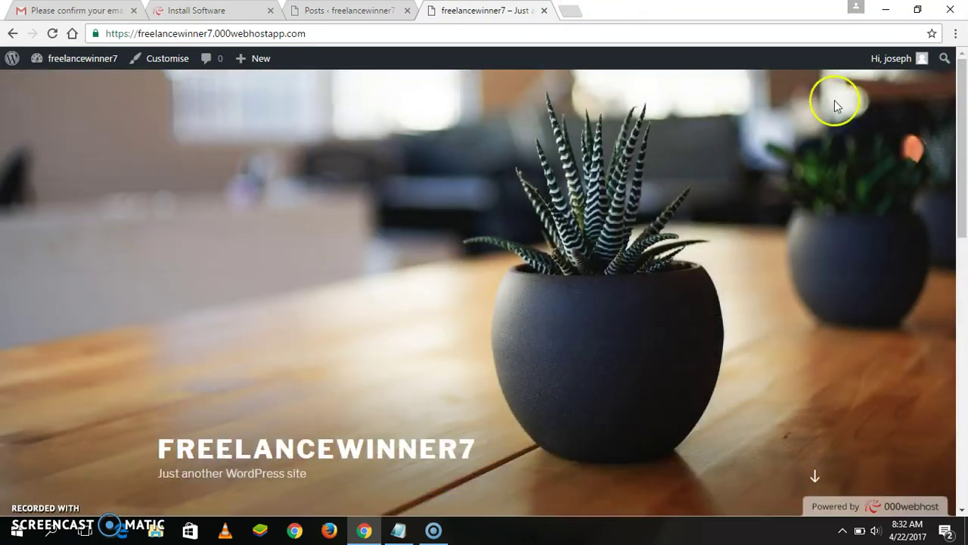
- Close the 000webhost Install Software page and open the Widgets page in the WordPress admin
{"action": "key", "text": "ctrl+2"}
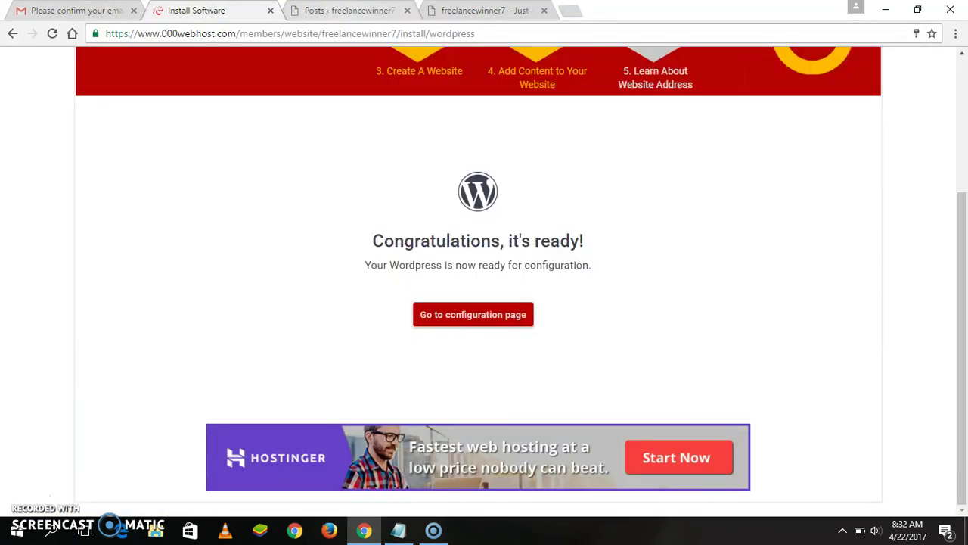
{"action": "left_click", "coordinate": [269, 11]}
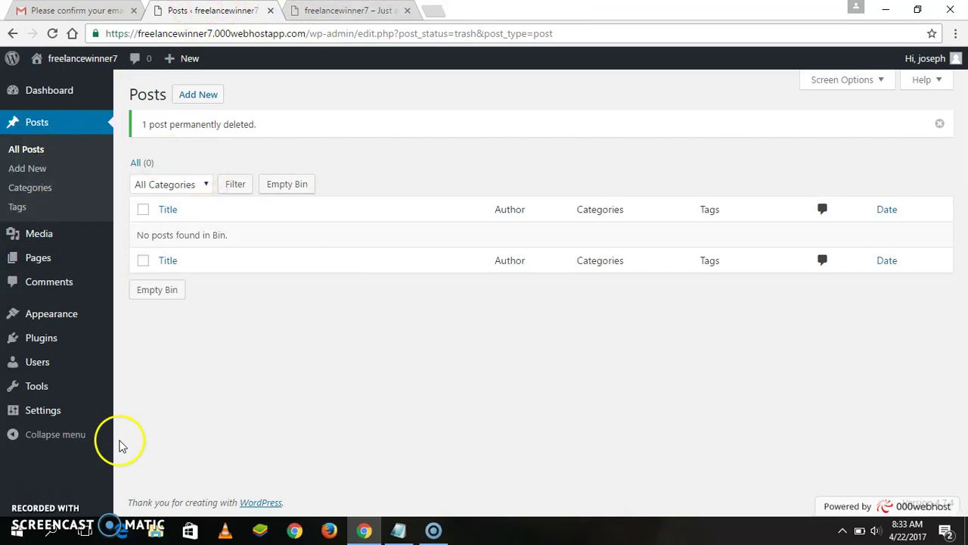
{"action": "mouse_move", "coordinate": [47, 321]}
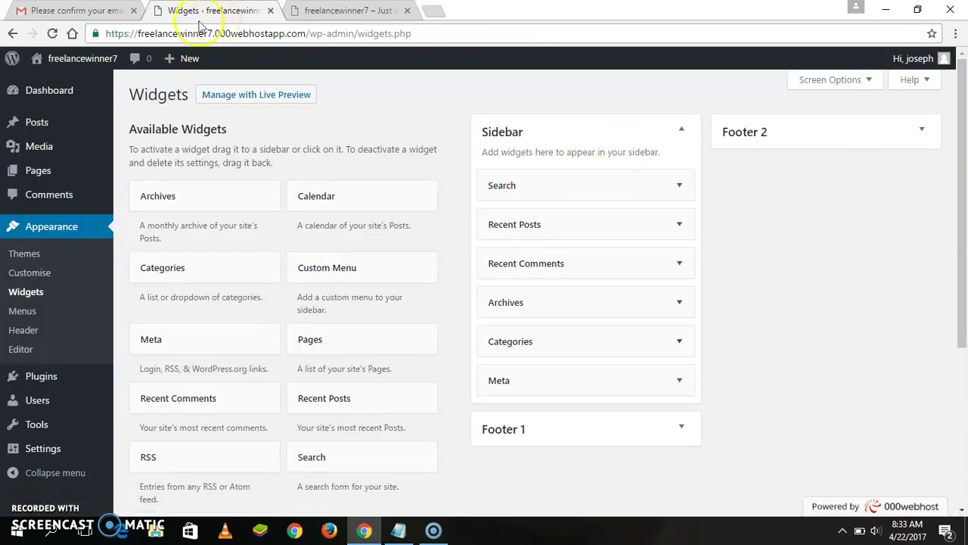
- Compare the sidebar sections on the live site with the widgets assigned to the Sidebar area
{"action": "left_click", "coordinate": [389, 12]}
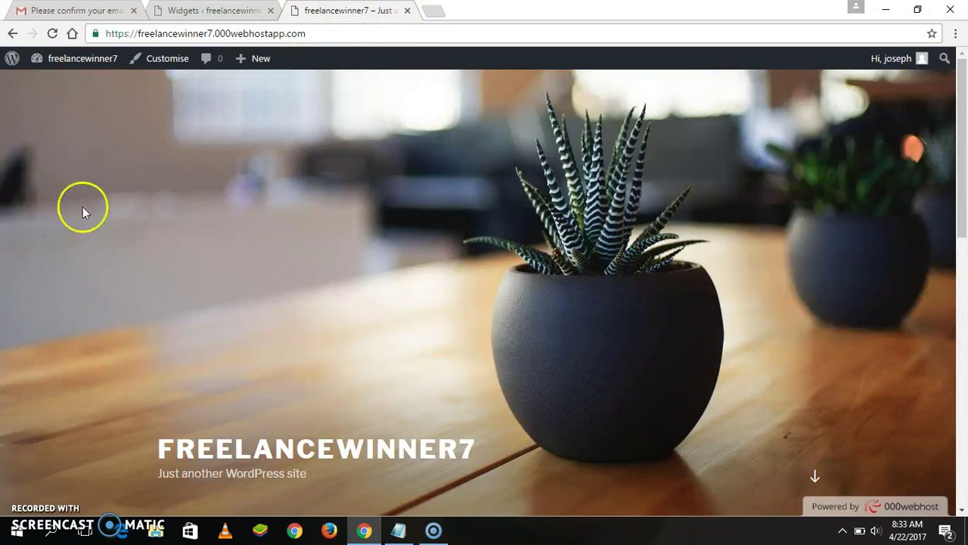
{"action": "left_click_drag", "start_coordinate": [962, 124], "coordinate": [962, 328]}
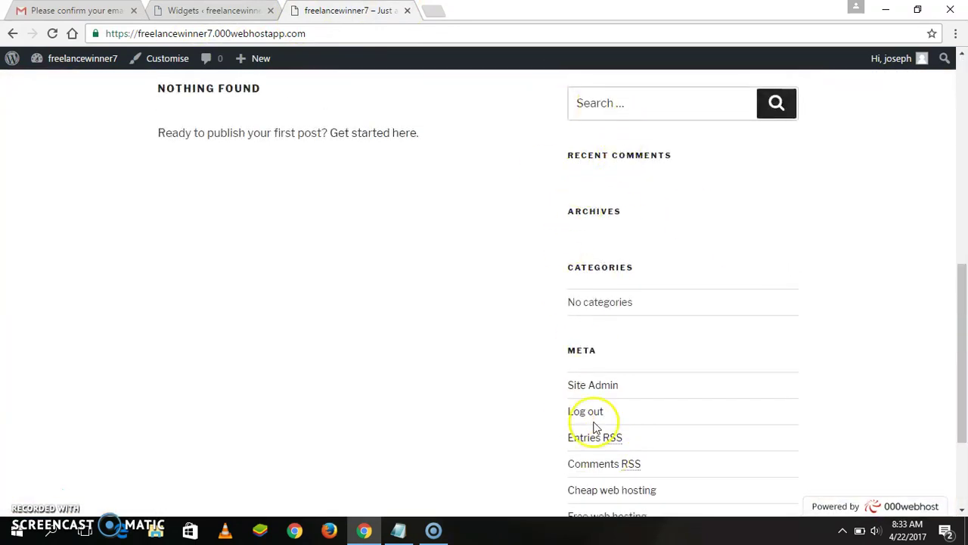
{"action": "key", "text": "ctrl+shift+Tab"}
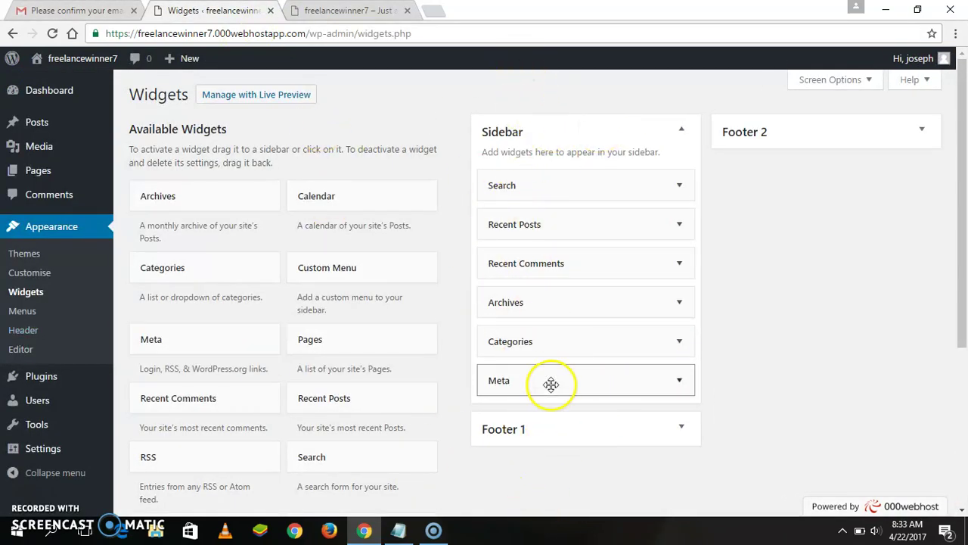
{"action": "left_click", "coordinate": [325, 11]}
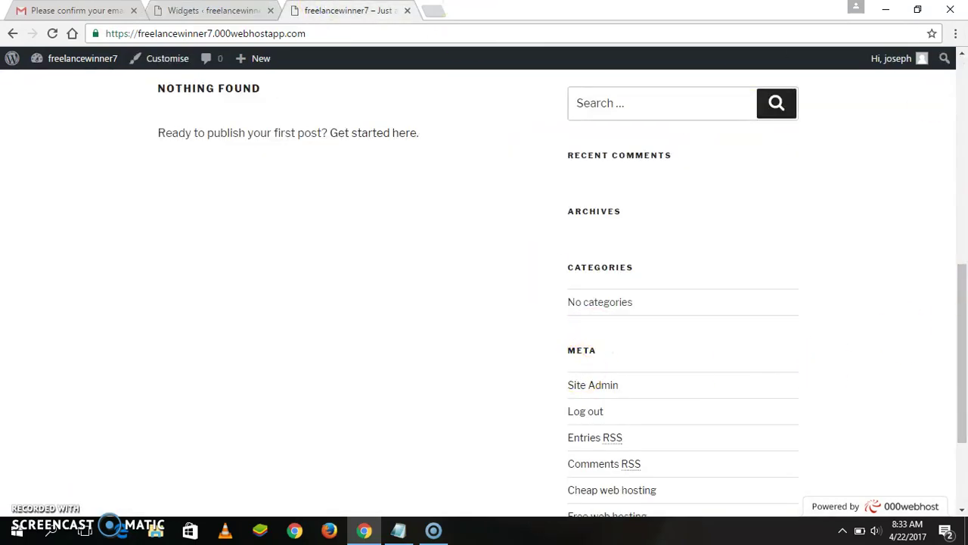
- Delete the Meta widget from the Sidebar area and look over the sidebar sections on the live site
{"action": "key", "text": "ctrl+shift+Tab"}
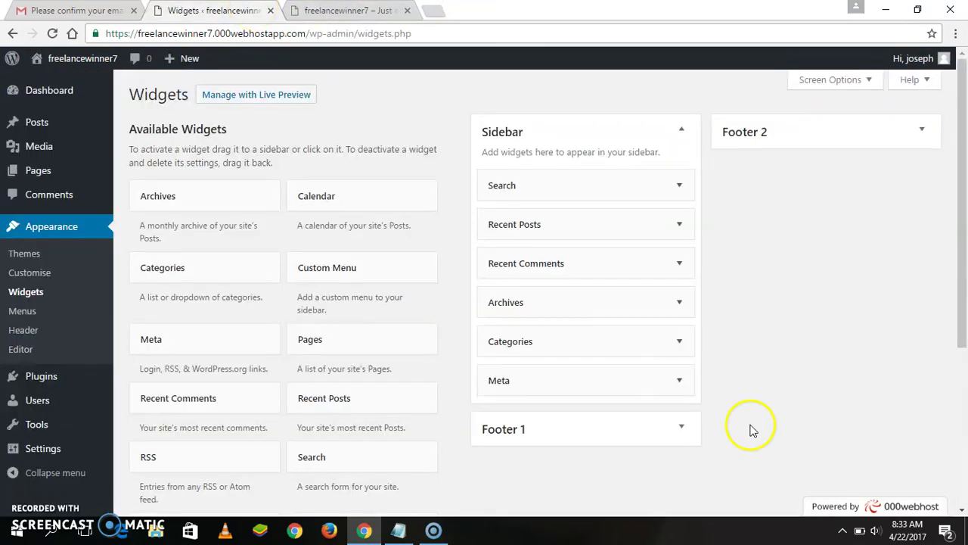
{"action": "left_click", "coordinate": [679, 380]}
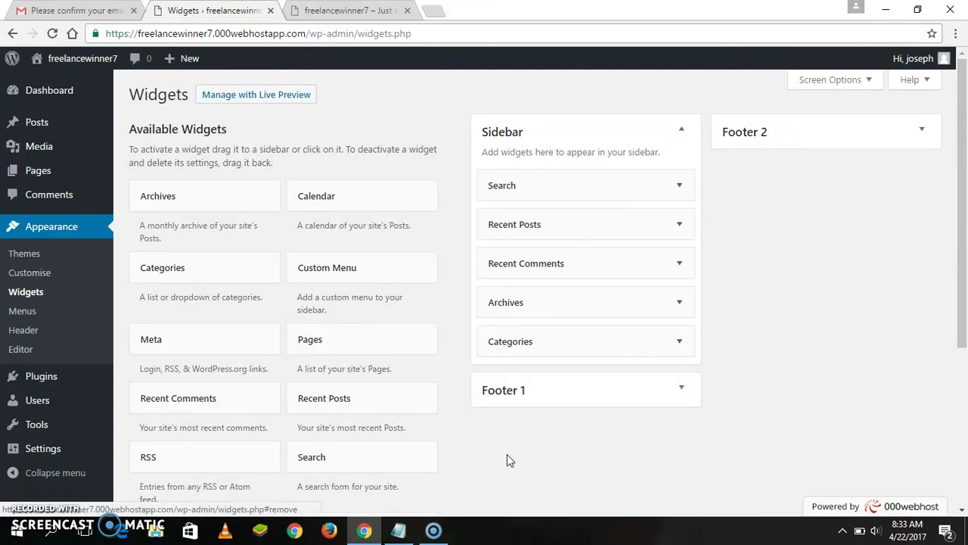
{"action": "left_click", "coordinate": [376, 14]}
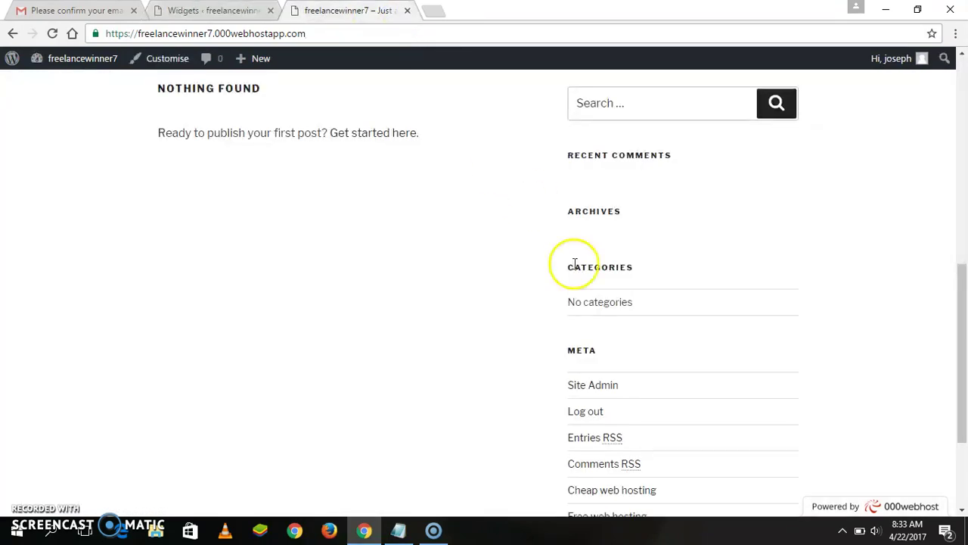
{"action": "left_click_drag", "start_coordinate": [965, 334], "coordinate": [964, 314]}
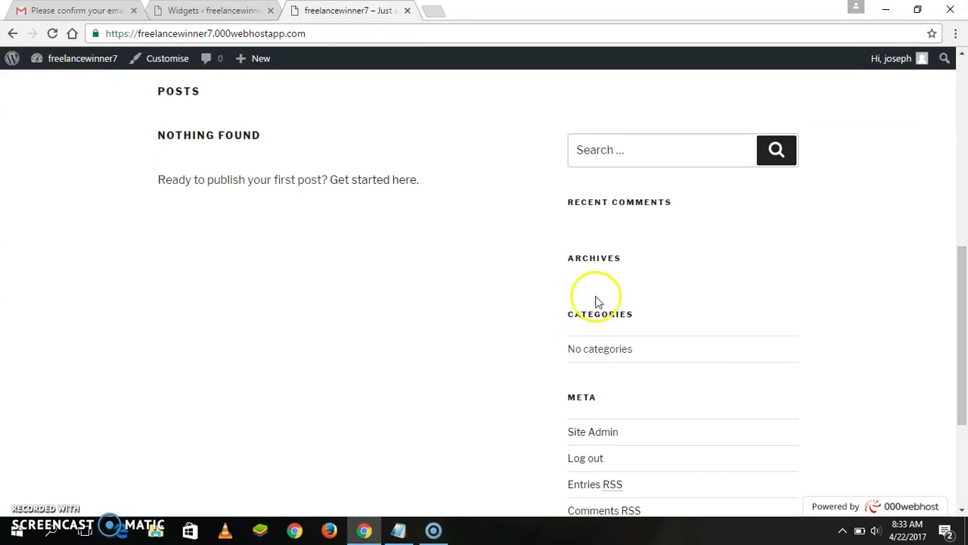
- Delete the Archives widget from the Sidebar area and reload the live site to check its sidebar
{"action": "key", "text": "ctrl+shift+Tab"}
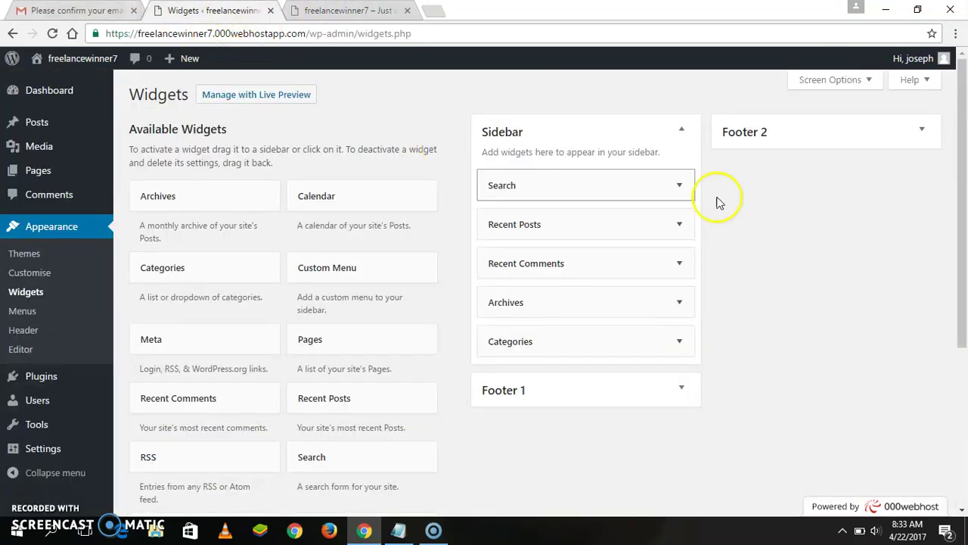
{"action": "left_click", "coordinate": [681, 308]}
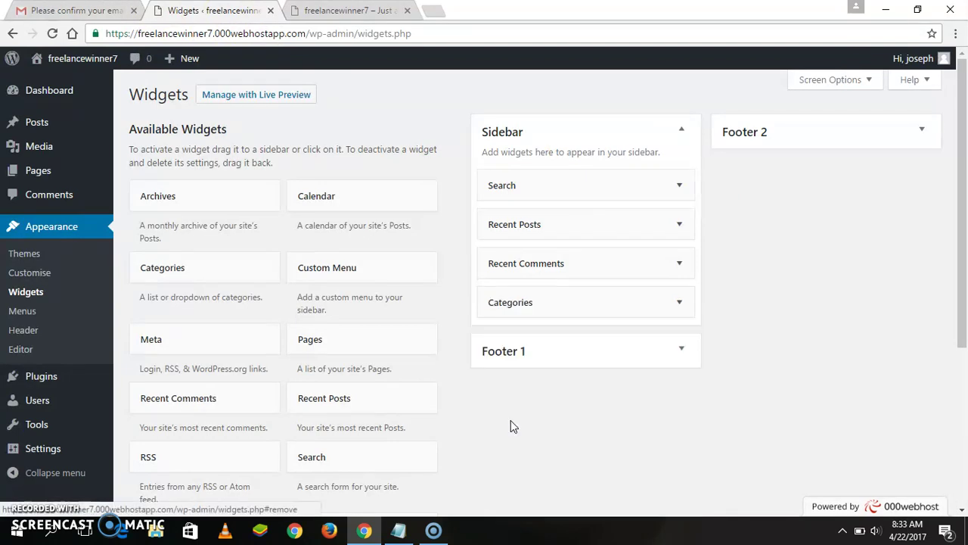
{"action": "left_click", "coordinate": [348, 10]}
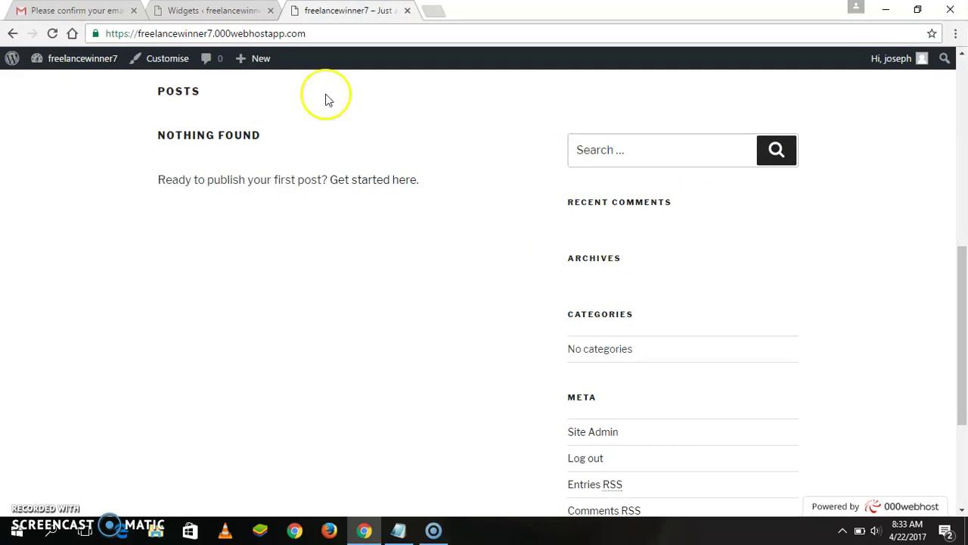
{"action": "left_click", "coordinate": [54, 34]}
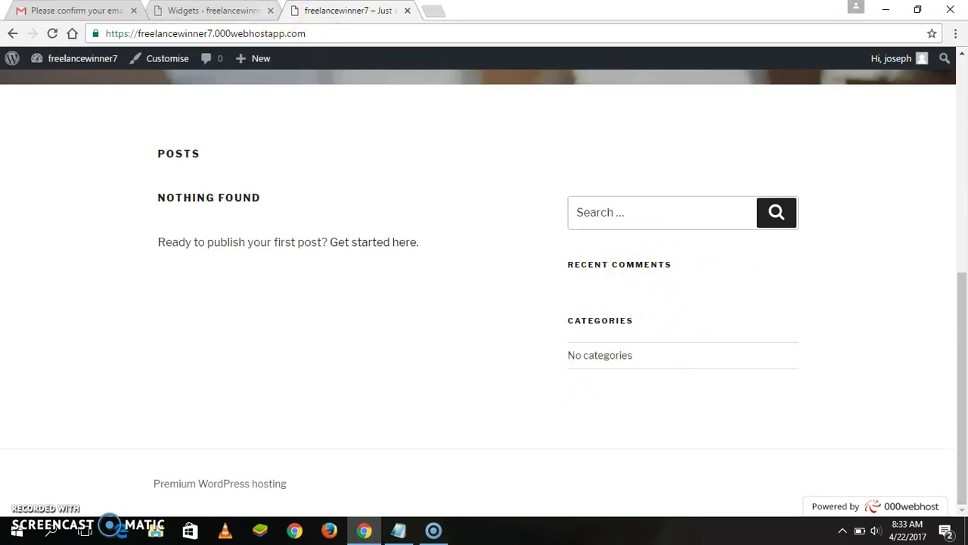
- Delete the Recent Comments widget from the Sidebar area on the Widgets page
{"action": "key", "text": "ctrl+shift+Tab"}
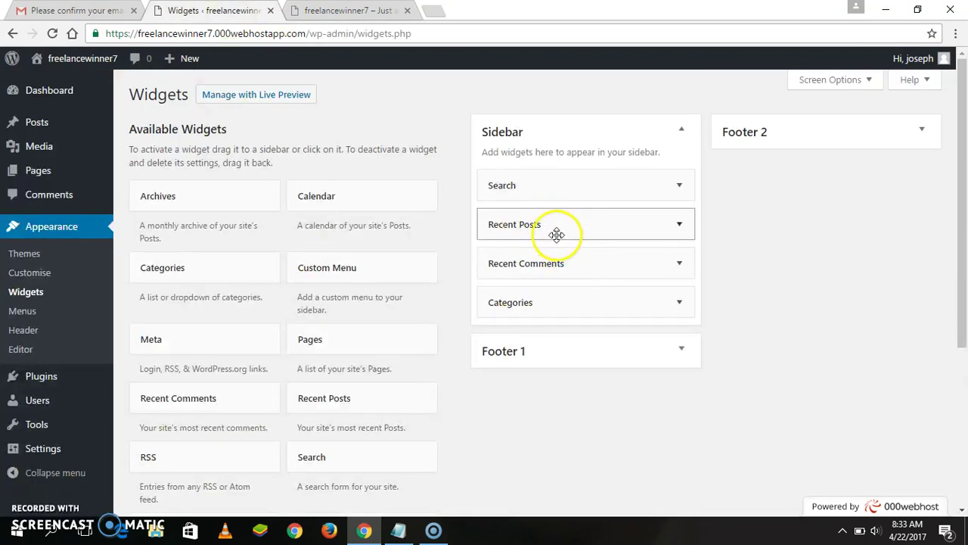
{"action": "left_click", "coordinate": [680, 263]}
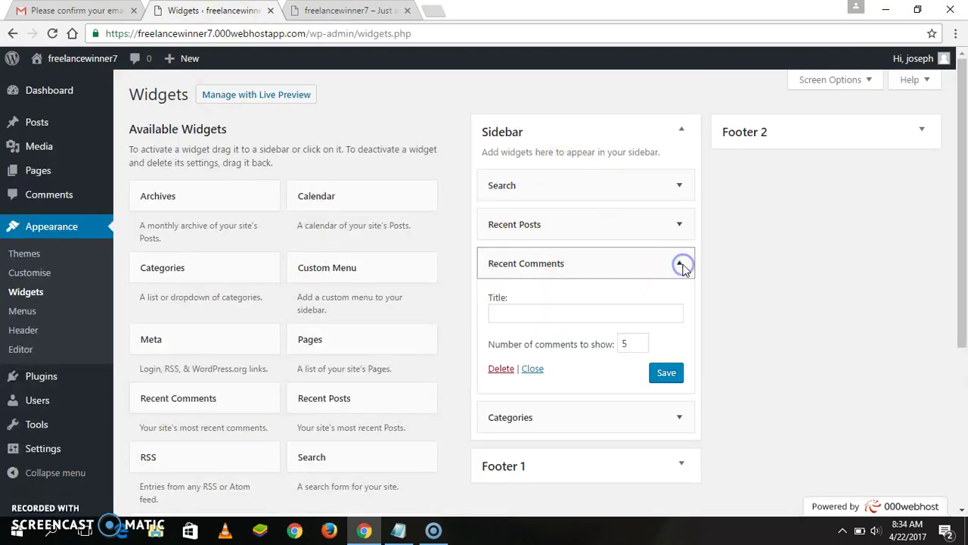
{"action": "left_click", "coordinate": [533, 368]}
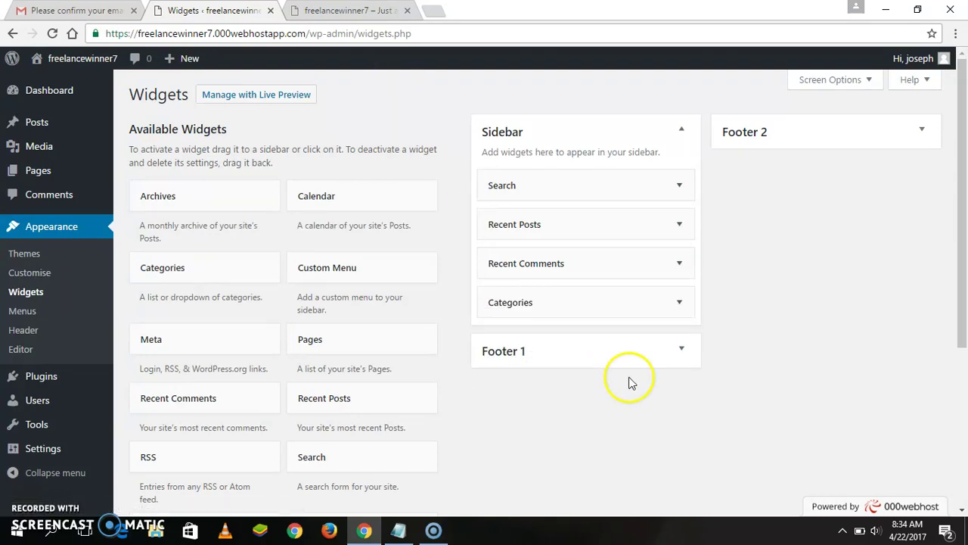
{"action": "left_click", "coordinate": [681, 264]}
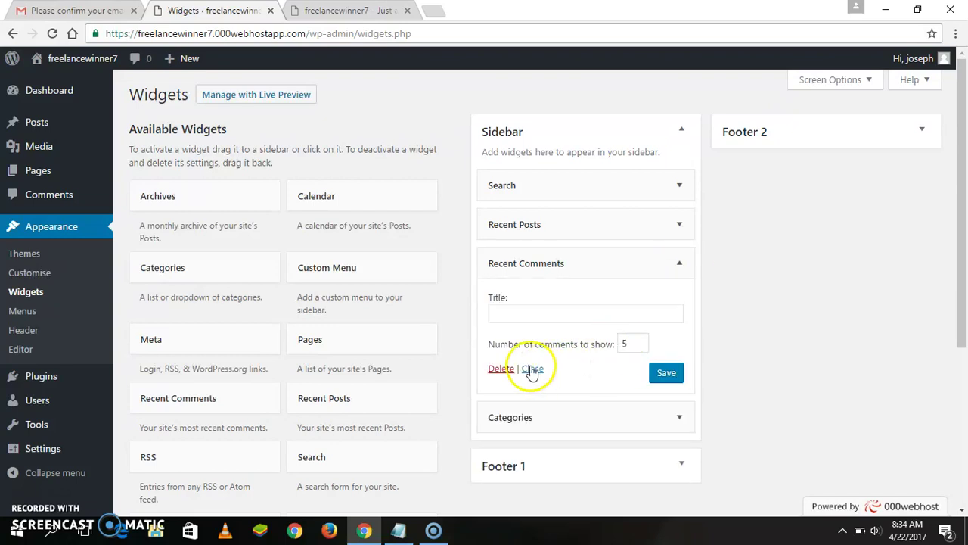
{"action": "left_click", "coordinate": [499, 368]}
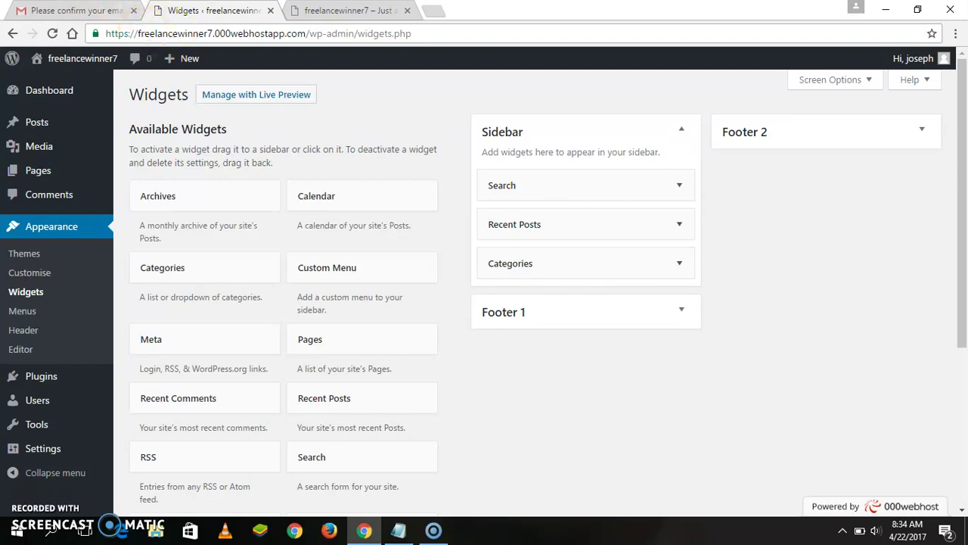
- Reload the live site and compare its posts section and sidebar with the widgets left in the Sidebar area
{"action": "left_click", "coordinate": [344, 10]}
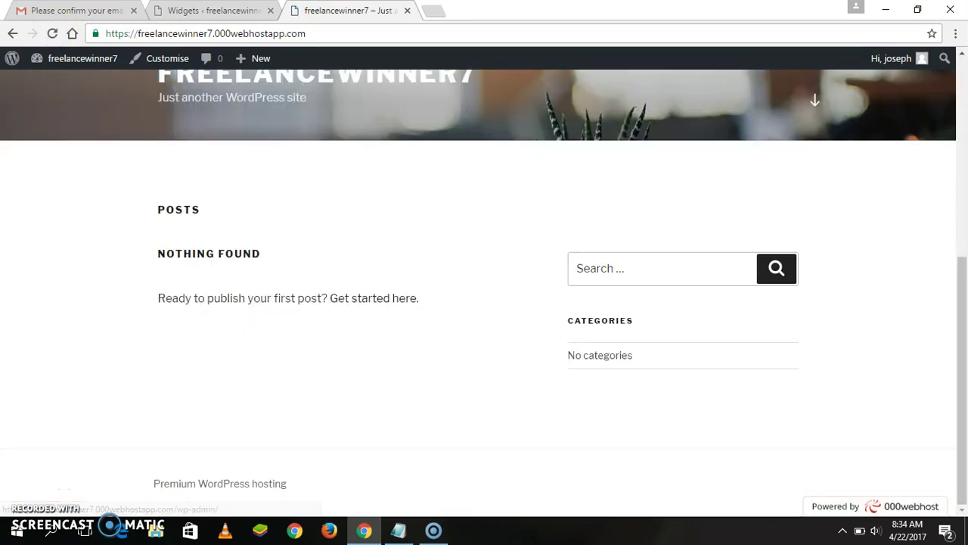
{"action": "left_click", "coordinate": [966, 290]}
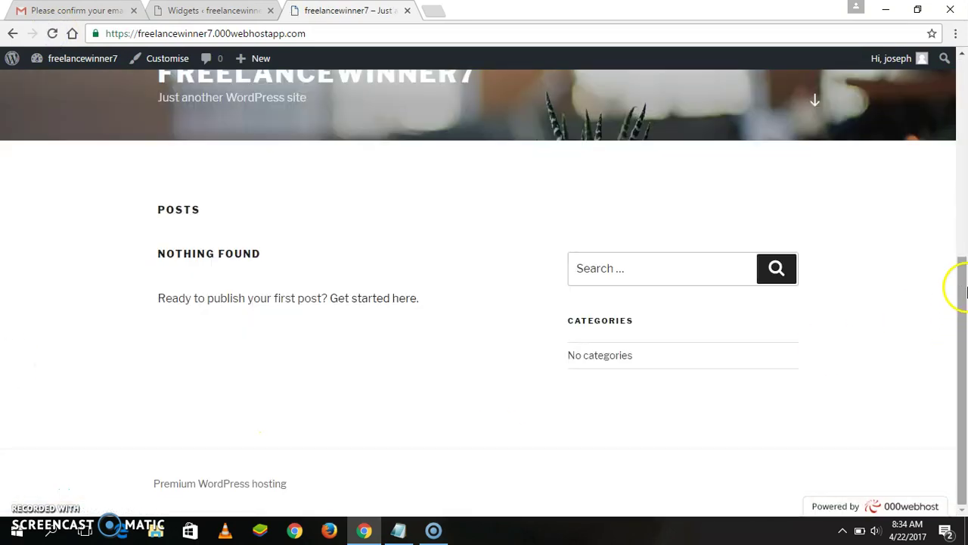
{"action": "left_click", "coordinate": [957, 361]}
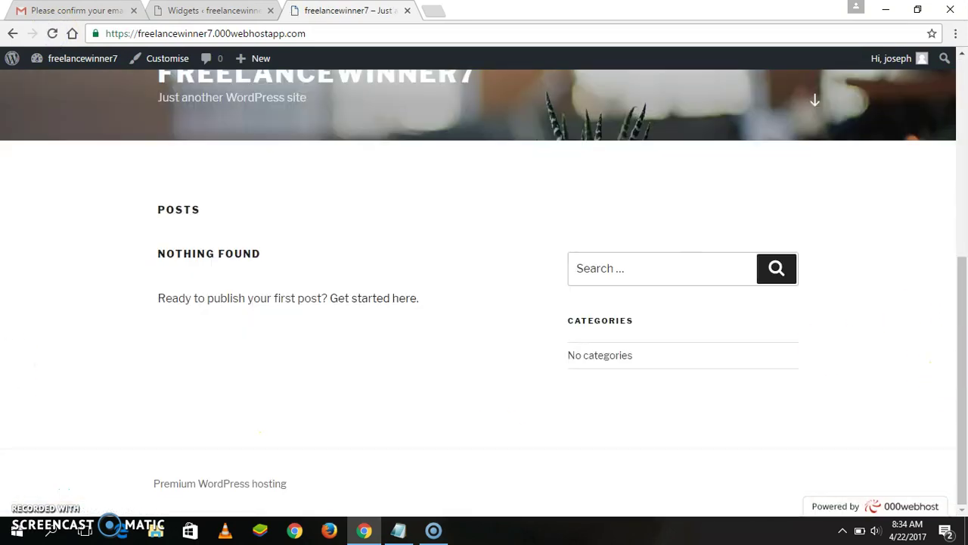
{"action": "left_click", "coordinate": [253, 10]}
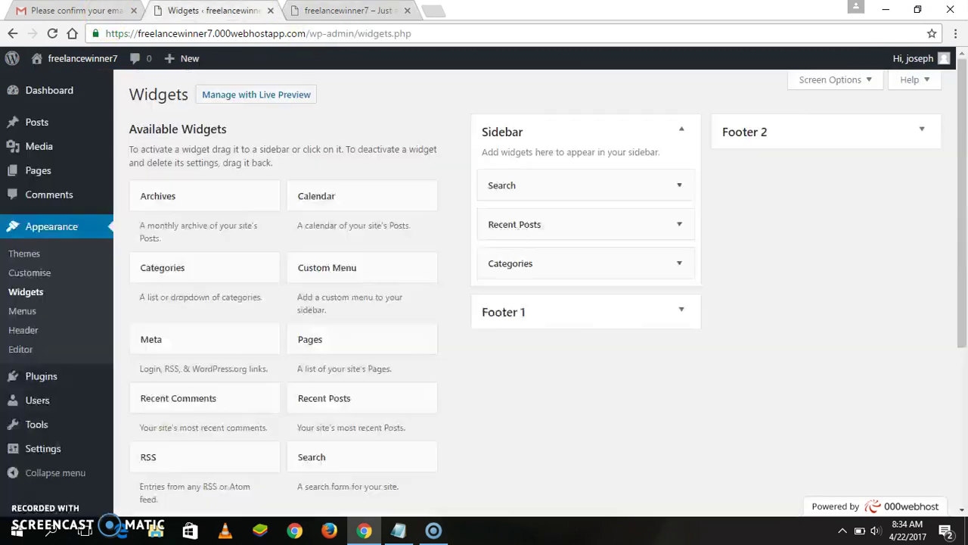
{"action": "left_click", "coordinate": [363, 10]}
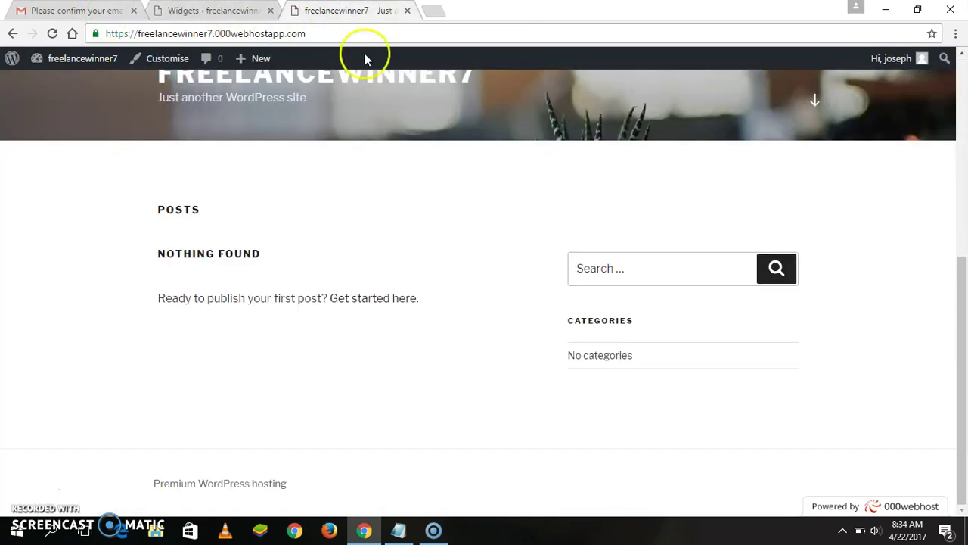
{"action": "left_click", "coordinate": [212, 11]}
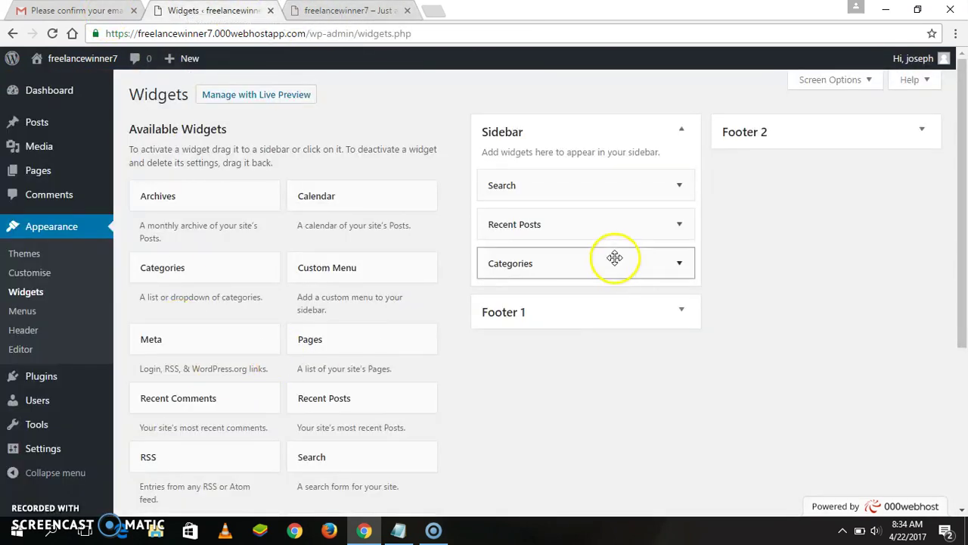
{"action": "left_click", "coordinate": [331, 11]}
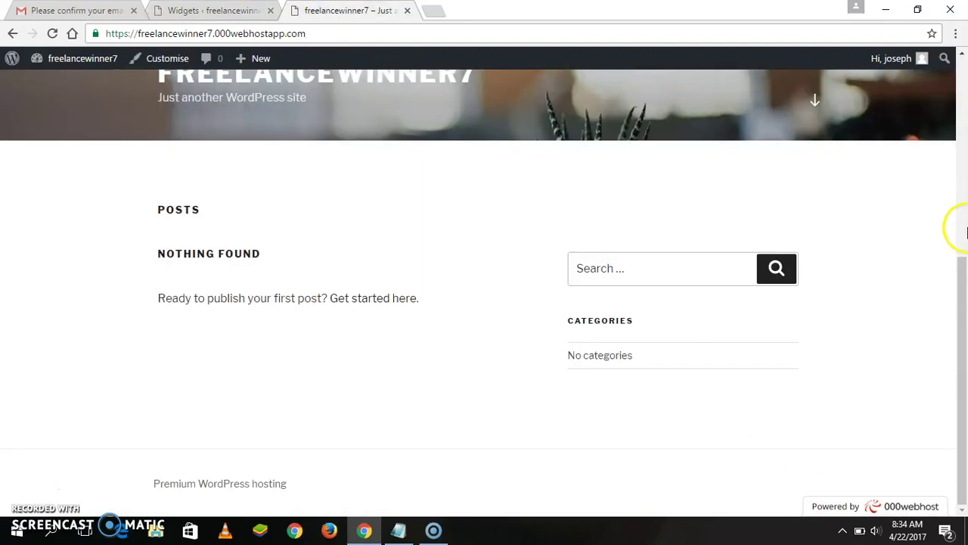
{"action": "left_click_drag", "start_coordinate": [964, 147], "coordinate": [966, 271]}
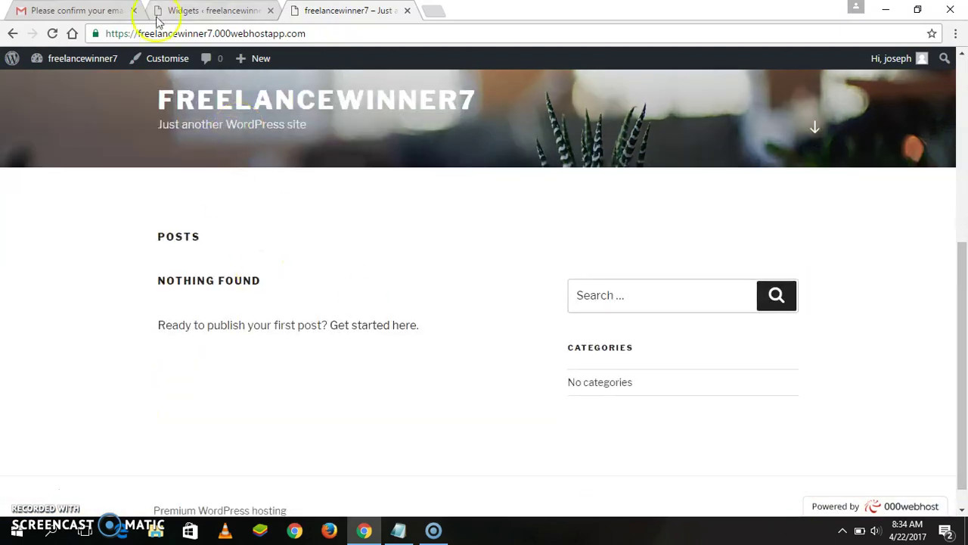
- Start a new page in the WordPress admin and consult the list of page names in the Notepad notes
{"action": "left_click", "coordinate": [205, 11]}
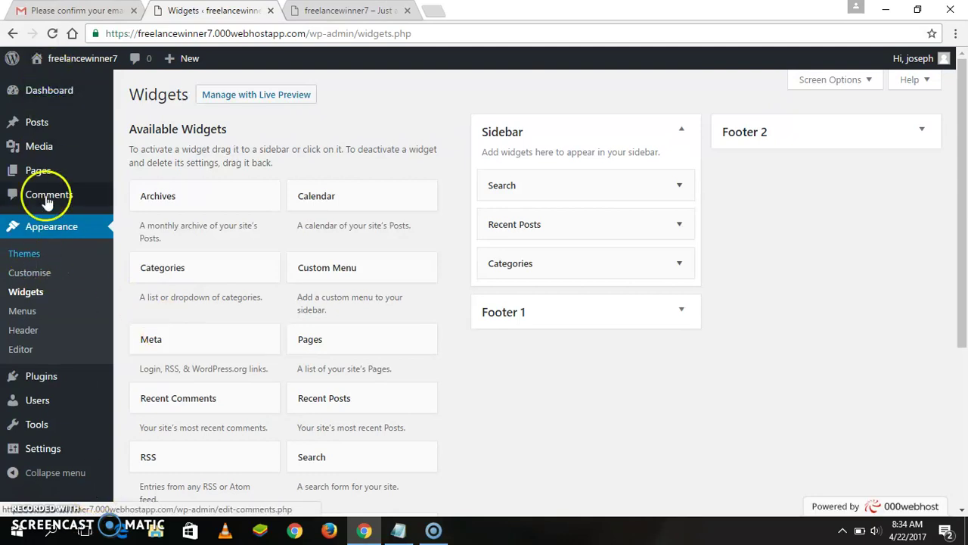
{"action": "mouse_move", "coordinate": [39, 171]}
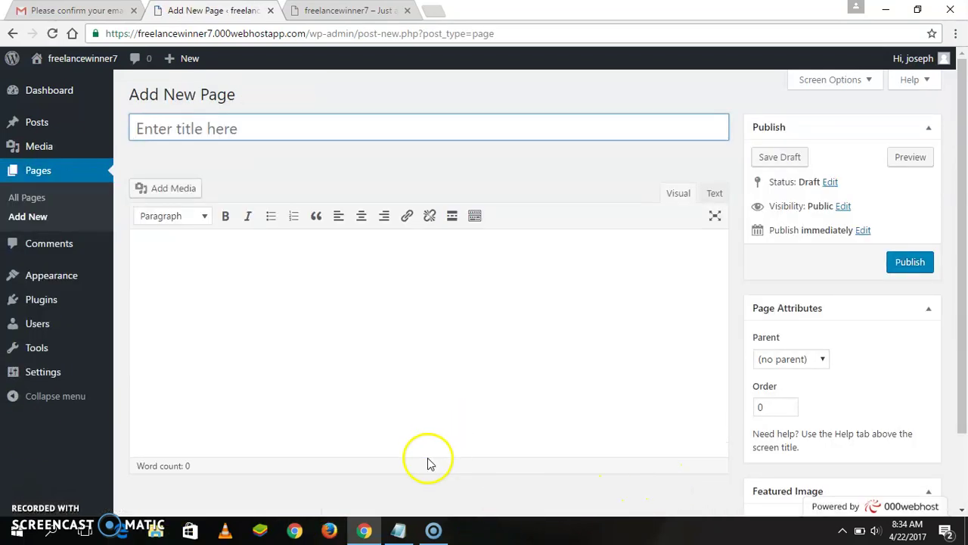
{"action": "left_click", "coordinate": [400, 528]}
{"action": "left_click", "coordinate": [500, 344]}
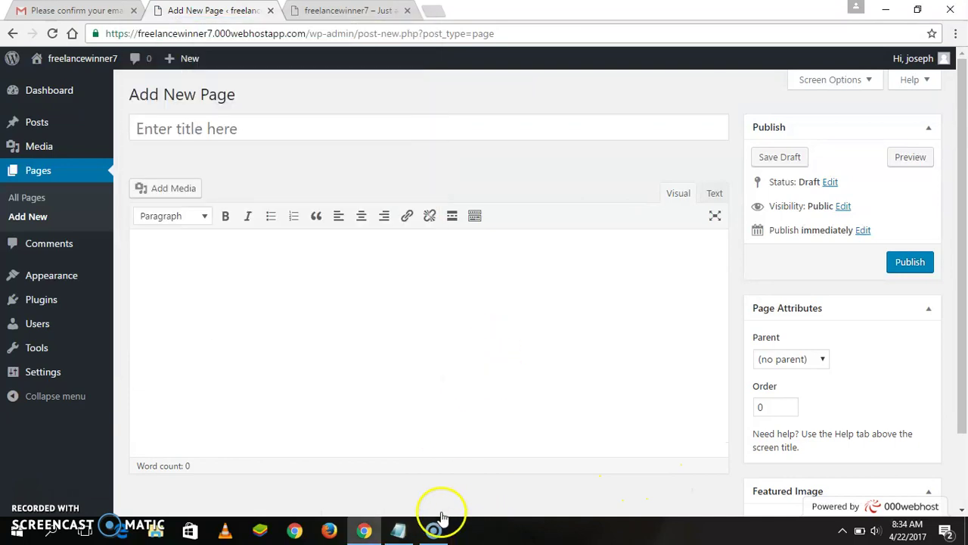
- Copy "About" from the Notepad page list into the new page's title and publish the page
{"action": "left_click", "coordinate": [400, 528]}
{"action": "left_click_drag", "start_coordinate": [169, 131], "coordinate": [134, 115]}
{"action": "right_click", "coordinate": [136, 130]}
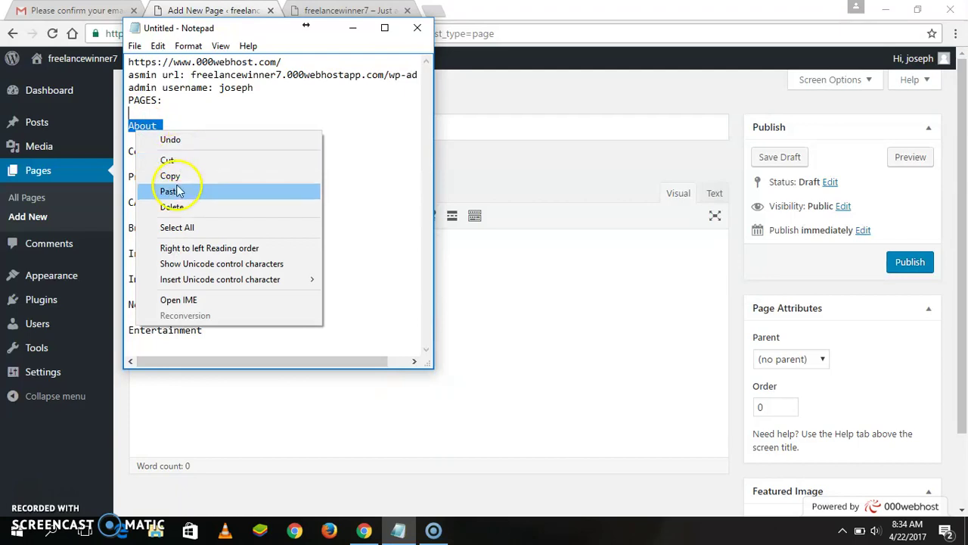
{"action": "left_click", "coordinate": [184, 173]}
{"action": "key", "text": "alt+Tab"}
{"action": "left_click", "coordinate": [368, 132]}
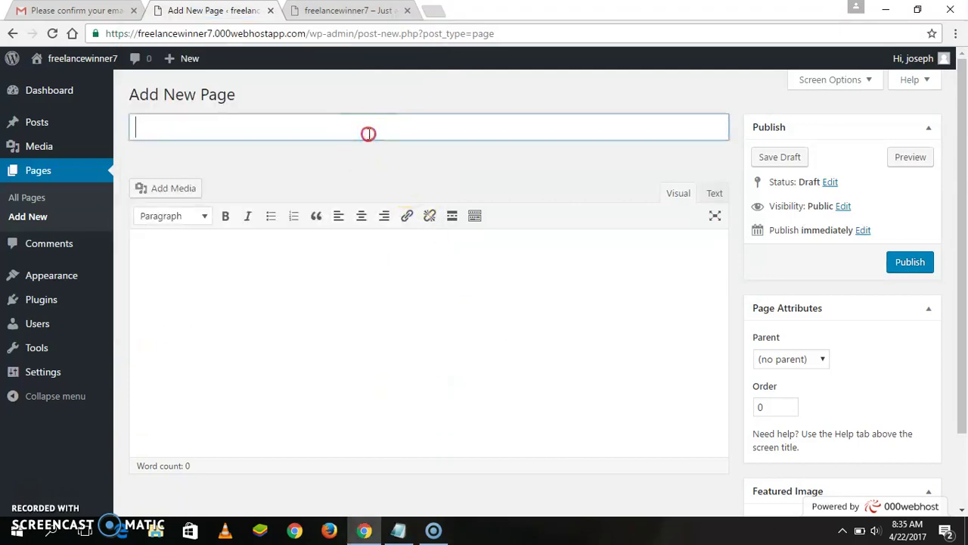
{"action": "right_click", "coordinate": [368, 134]}
{"action": "left_click", "coordinate": [406, 220]}
{"action": "left_click", "coordinate": [910, 261]}
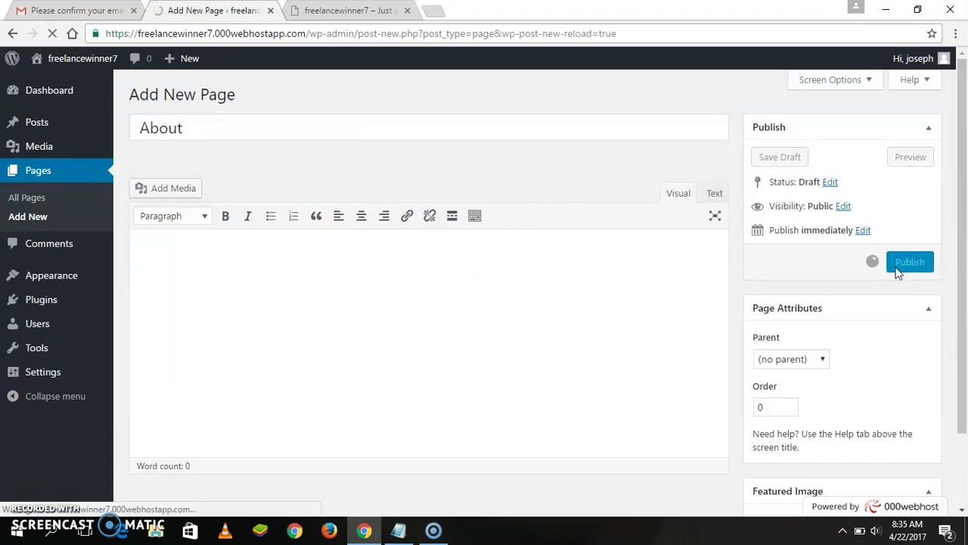
- Start another new page and copy "Contact" from the page list in the Notepad notes
{"action": "left_click", "coordinate": [221, 97]}
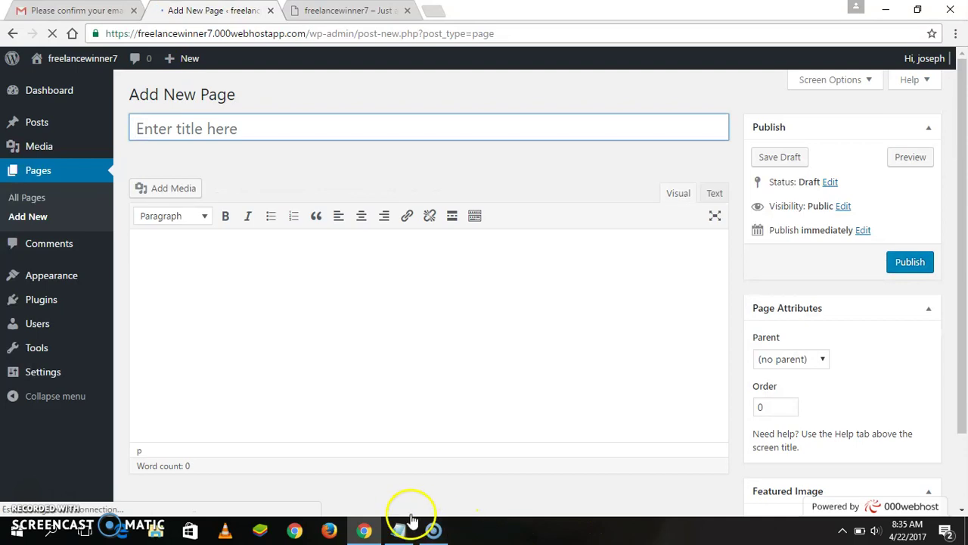
{"action": "left_click", "coordinate": [405, 525]}
{"action": "left_click", "coordinate": [130, 164]}
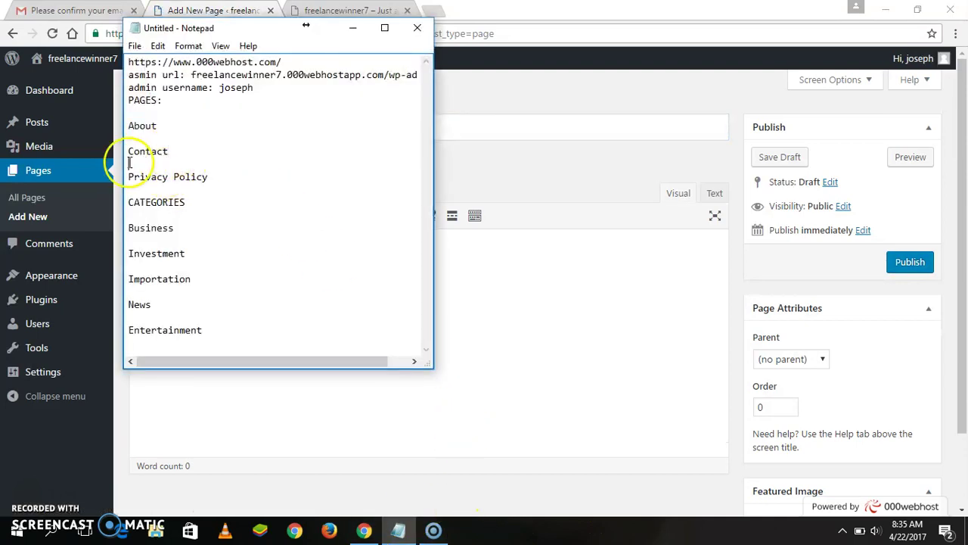
{"action": "double_click", "coordinate": [130, 155]}
{"action": "left_click", "coordinate": [128, 151]}
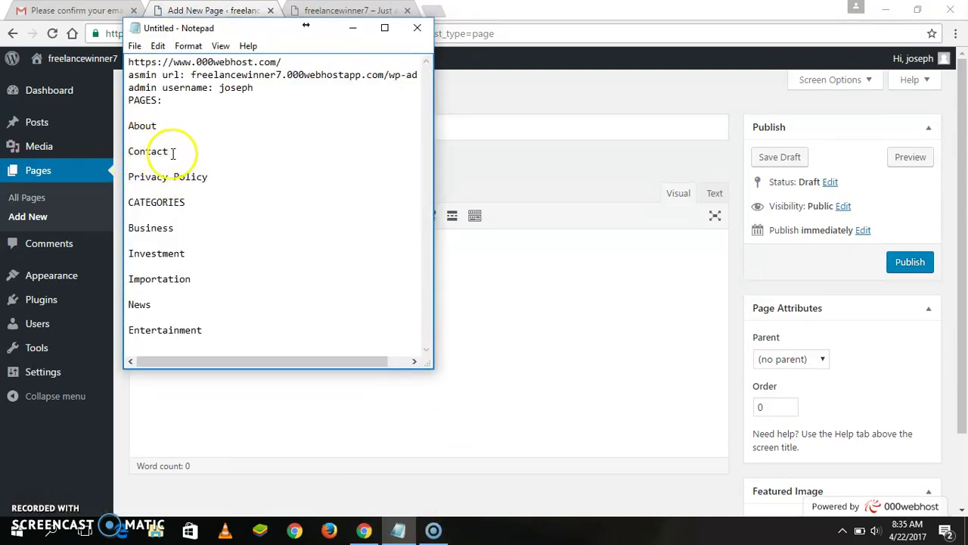
{"action": "left_click_drag", "start_coordinate": [130, 161], "coordinate": [135, 157]}
{"action": "right_click", "coordinate": [141, 149]}
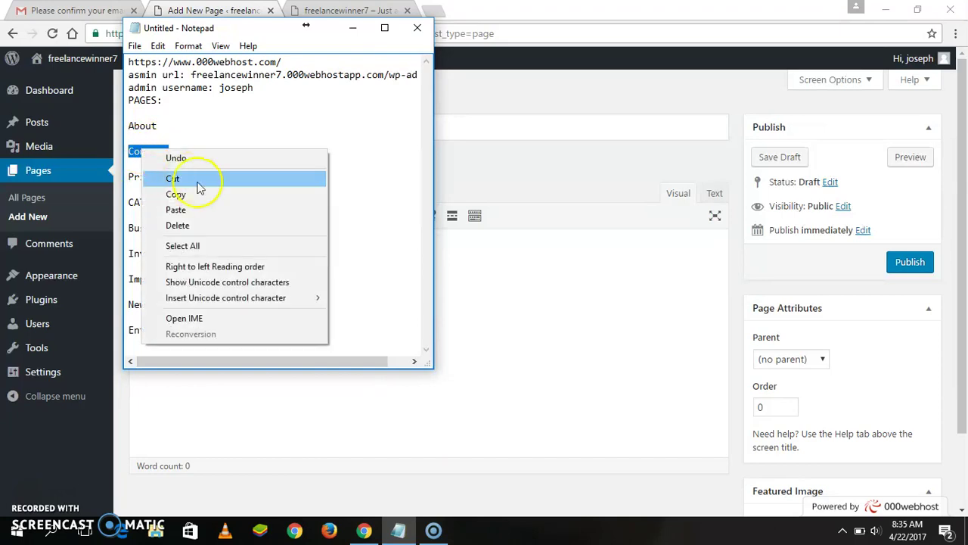
{"action": "left_click", "coordinate": [202, 194]}
- Paste "Contact" as the new page's title and publish the page
{"action": "left_click", "coordinate": [594, 318]}
{"action": "left_click", "coordinate": [226, 122]}
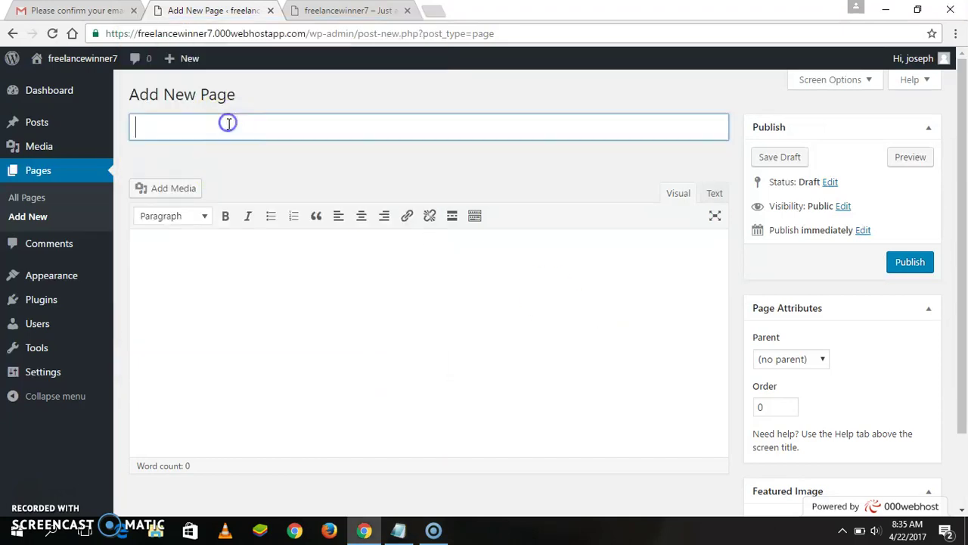
{"action": "right_click", "coordinate": [227, 128]}
{"action": "left_click", "coordinate": [292, 220]}
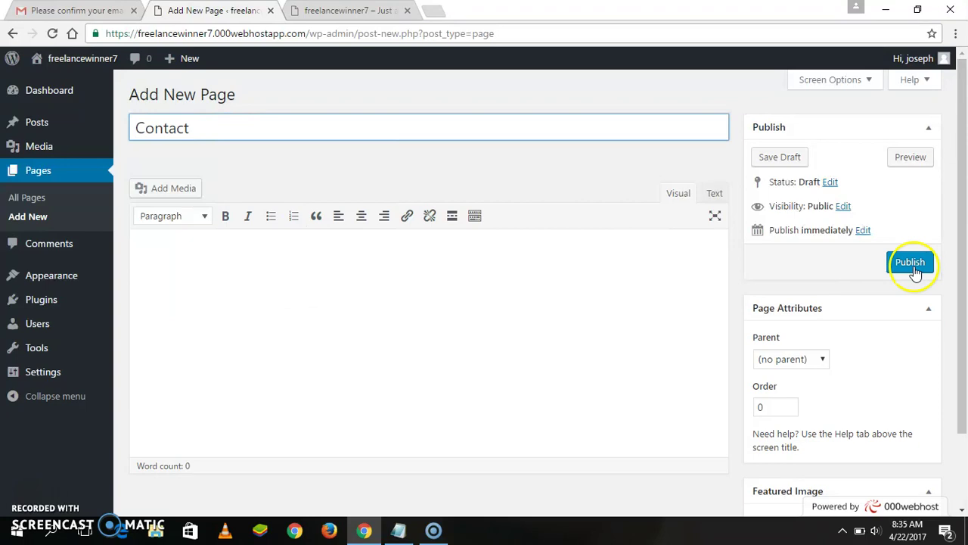
{"action": "left_click", "coordinate": [913, 269]}
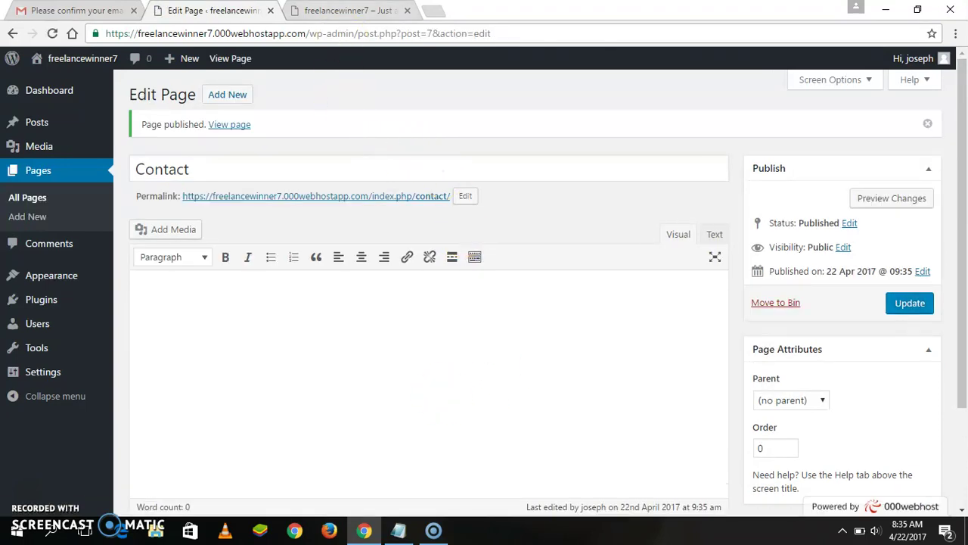
- Reload the live site to check it after publishing the About and Contact pages
{"action": "key", "text": "ctrl+Tab"}
{"action": "left_click", "coordinate": [52, 34]}
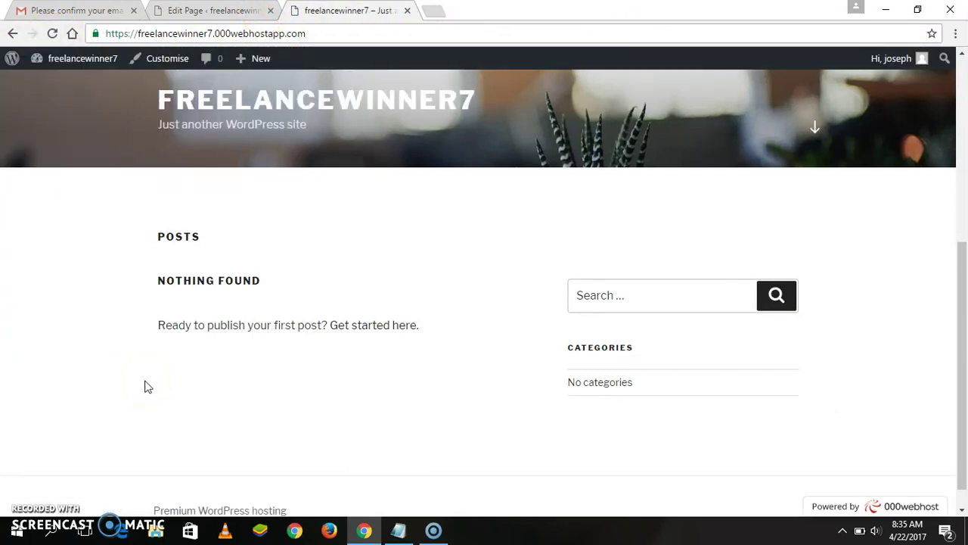
- Look over the live home page, view the published Contact page in a separate tab and close that tab
{"action": "left_click", "coordinate": [963, 204]}
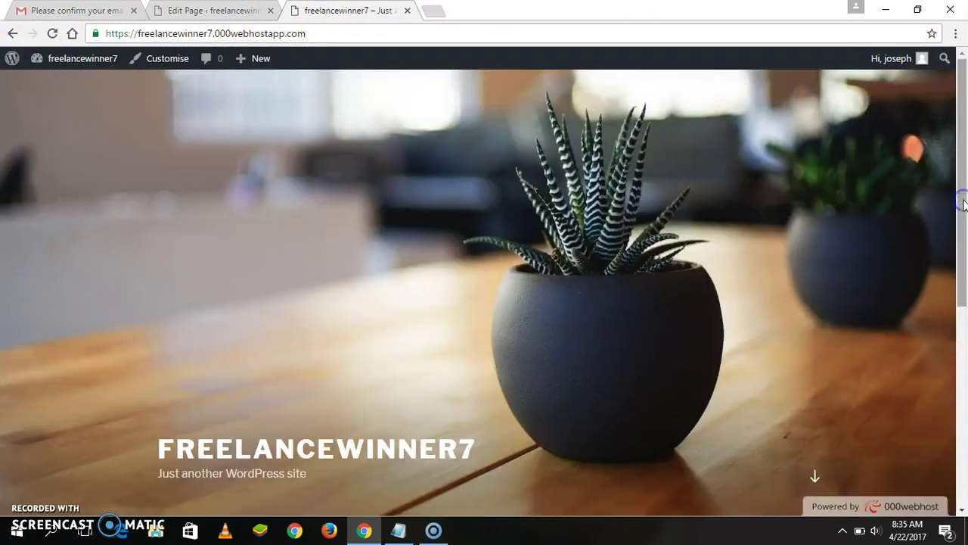
{"action": "left_click_drag", "start_coordinate": [963, 113], "coordinate": [964, 77]}
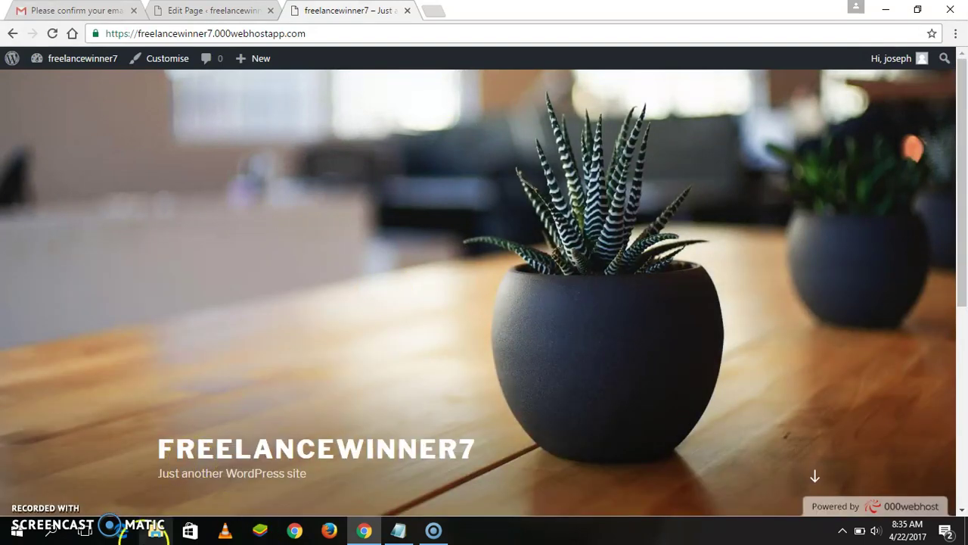
{"action": "left_click", "coordinate": [189, 10]}
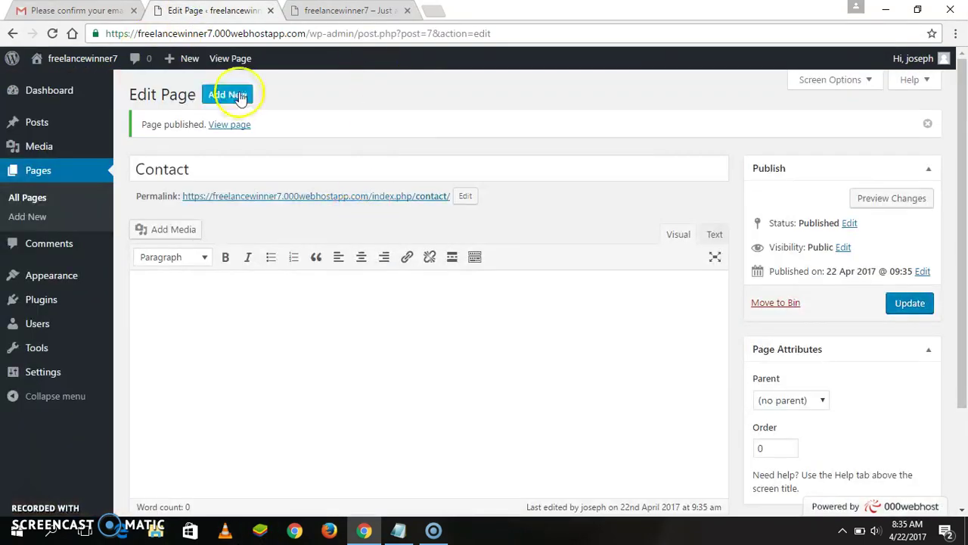
{"action": "right_click", "coordinate": [232, 134]}
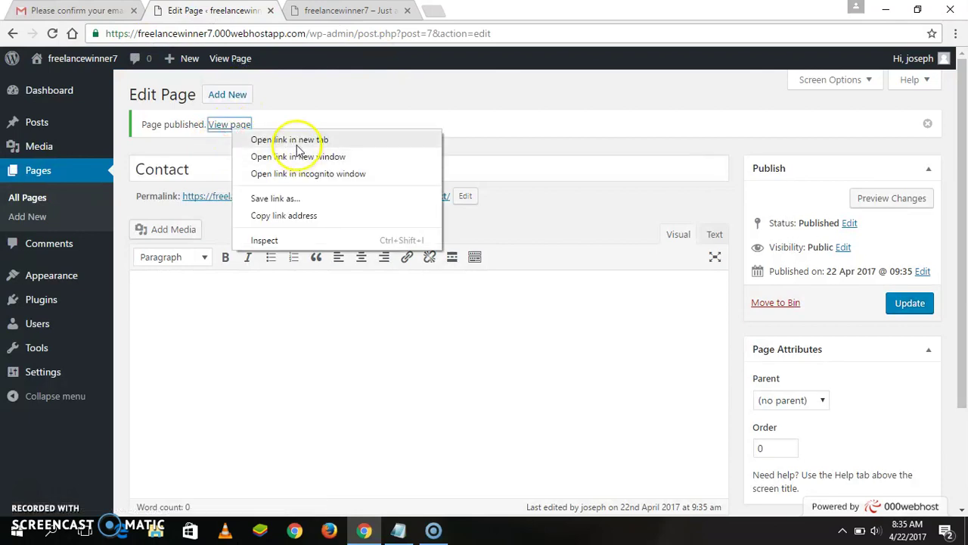
{"action": "left_click", "coordinate": [295, 139]}
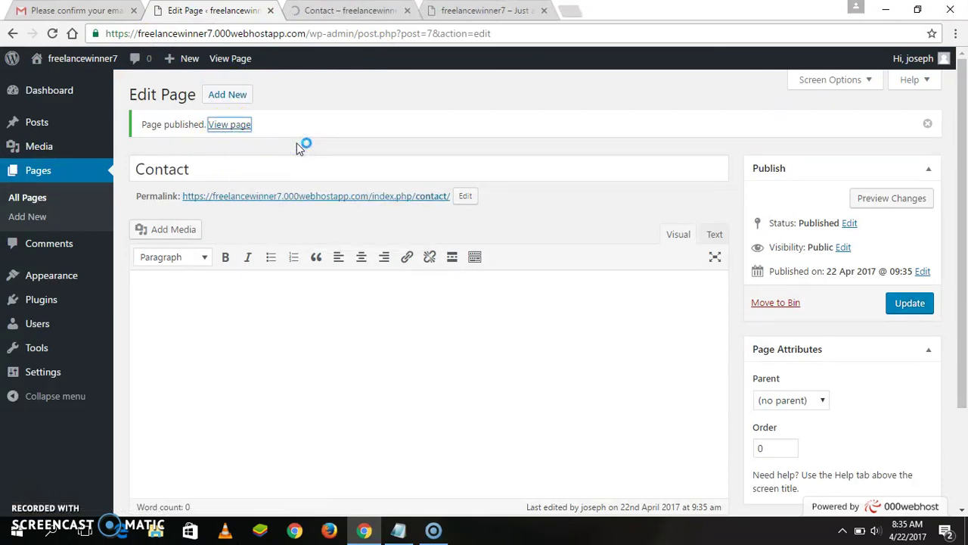
{"action": "left_click", "coordinate": [301, 12]}
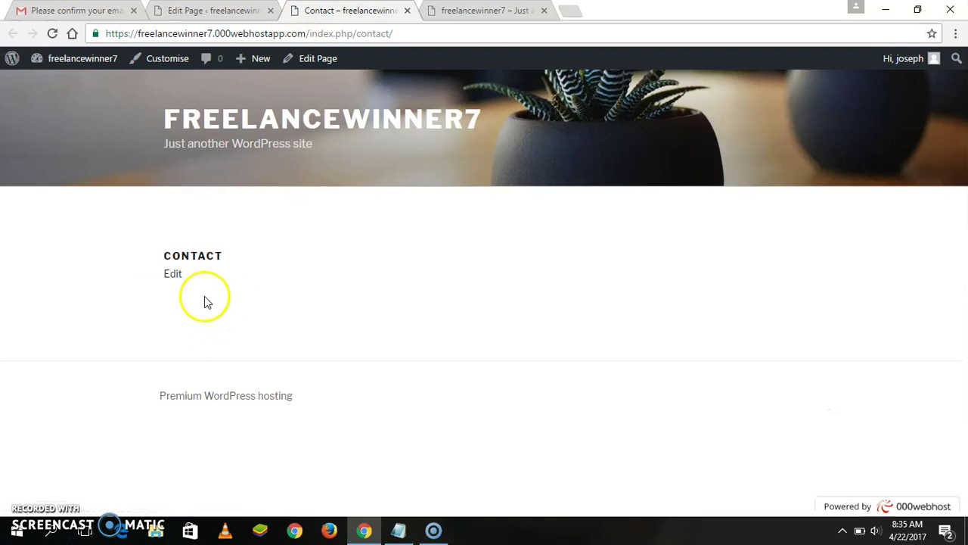
{"action": "left_click", "coordinate": [407, 11]}
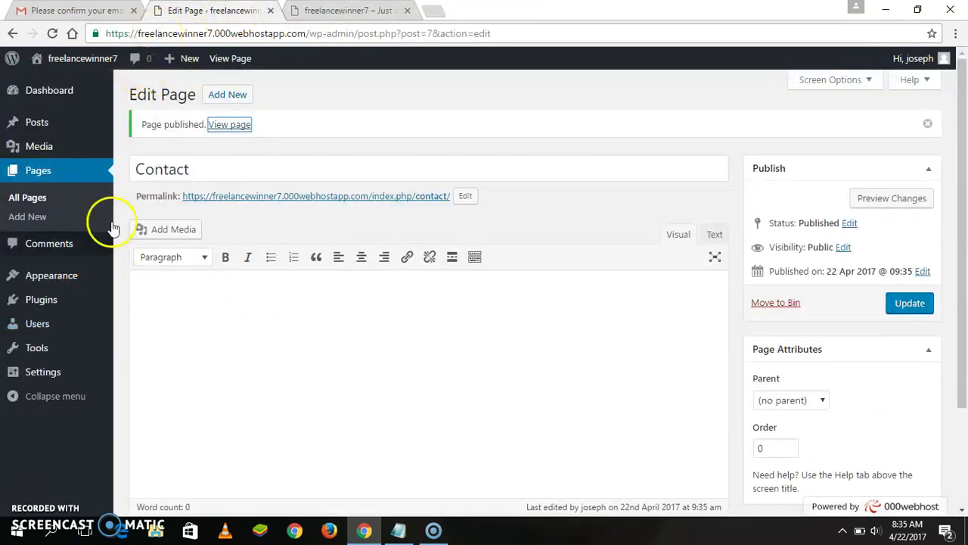
- Open the post categories management page and copy "Business" from the category list in the Notepad notes
{"action": "mouse_move", "coordinate": [99, 380]}
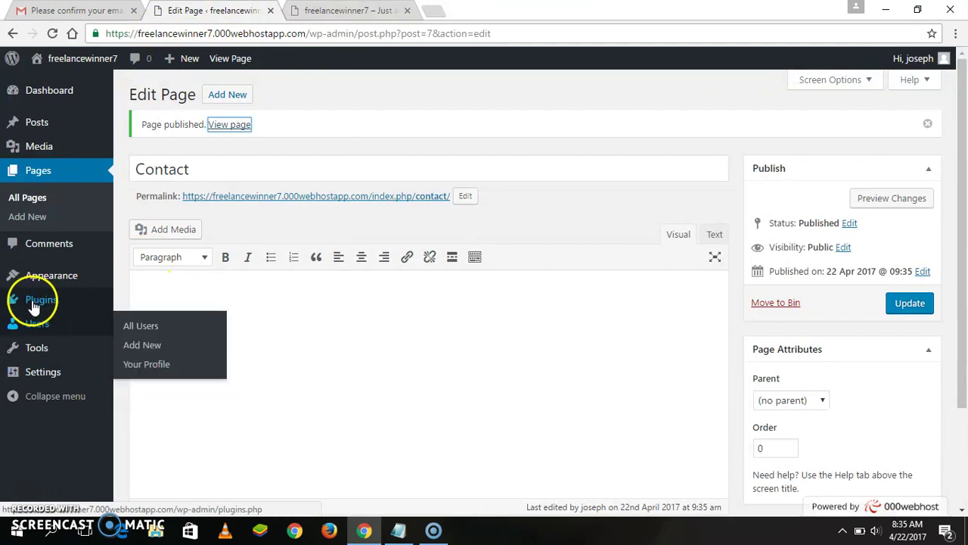
{"action": "mouse_move", "coordinate": [34, 286]}
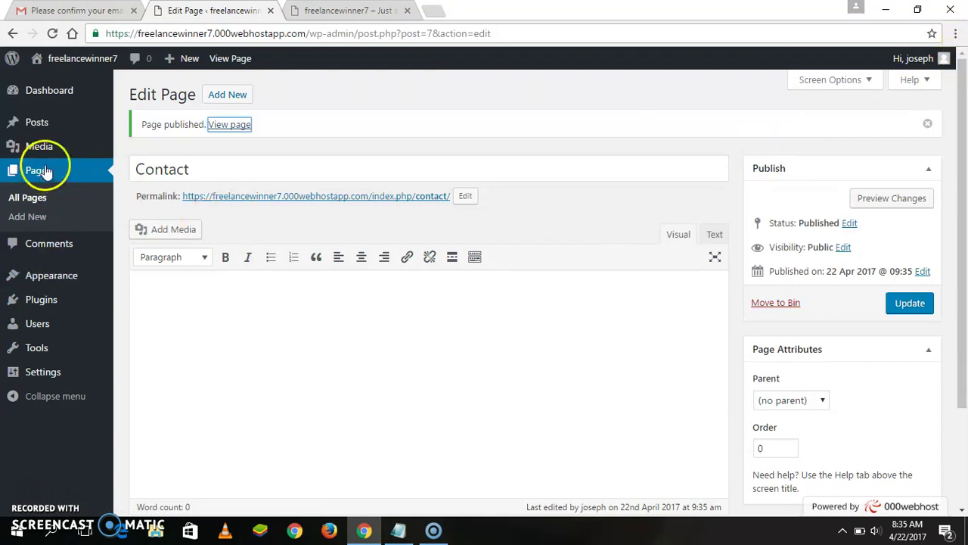
{"action": "mouse_move", "coordinate": [29, 125]}
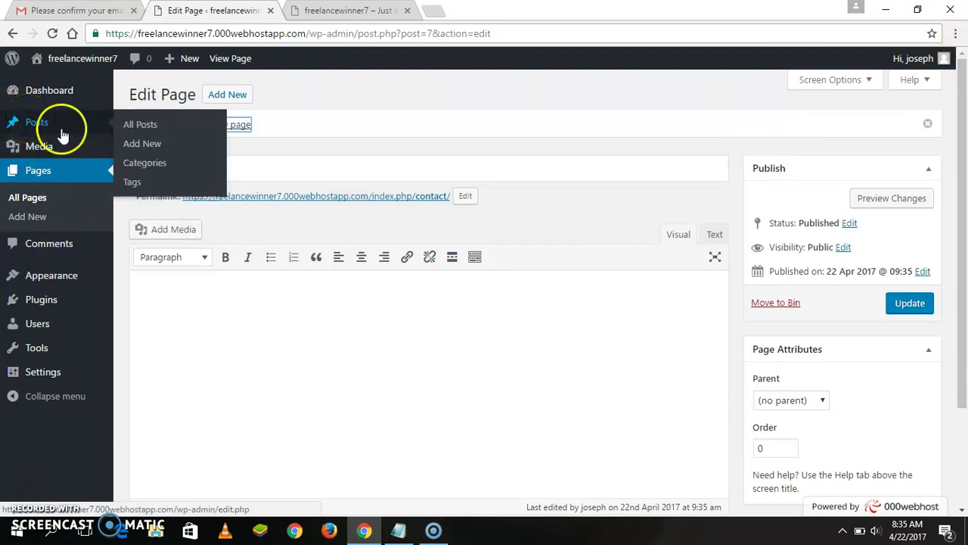
{"action": "left_click", "coordinate": [150, 170]}
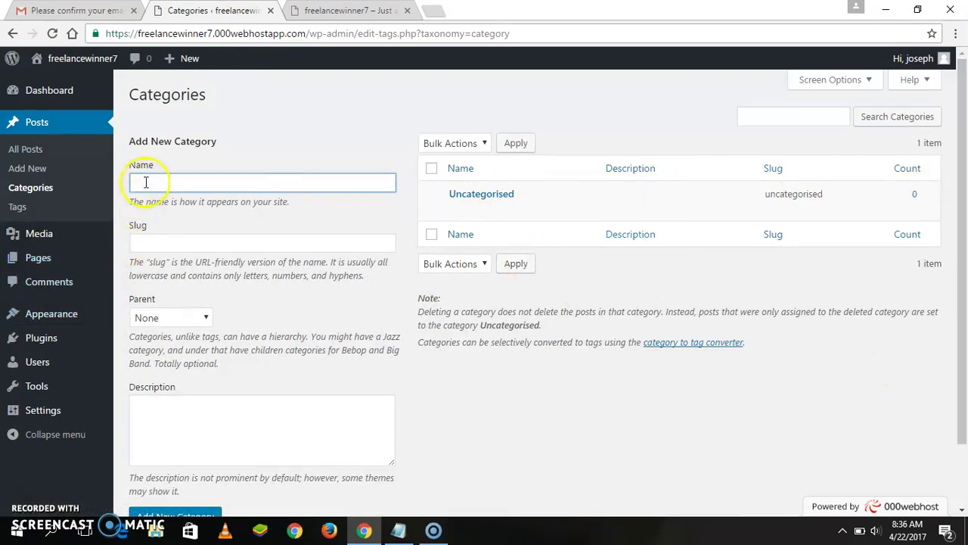
{"action": "left_click", "coordinate": [397, 530]}
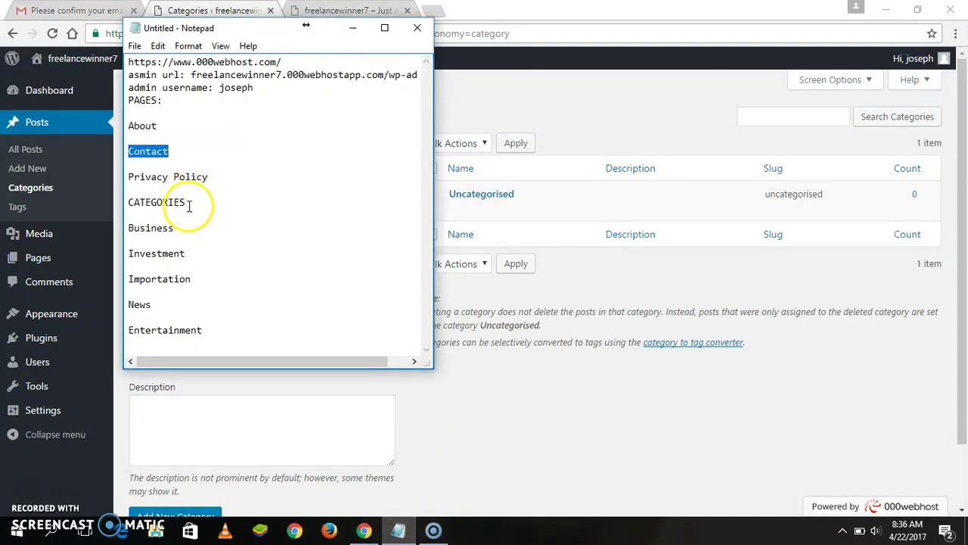
{"action": "left_click_drag", "start_coordinate": [180, 227], "coordinate": [120, 233]}
{"action": "right_click", "coordinate": [148, 234]}
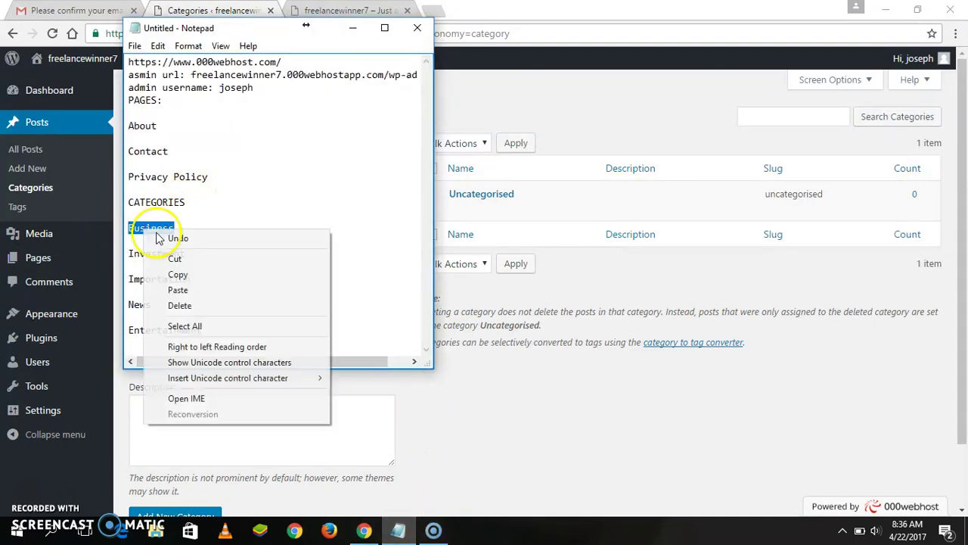
{"action": "left_click", "coordinate": [194, 274]}
- Paste "Business" as the new category's name and add the category
{"action": "left_click", "coordinate": [443, 345]}
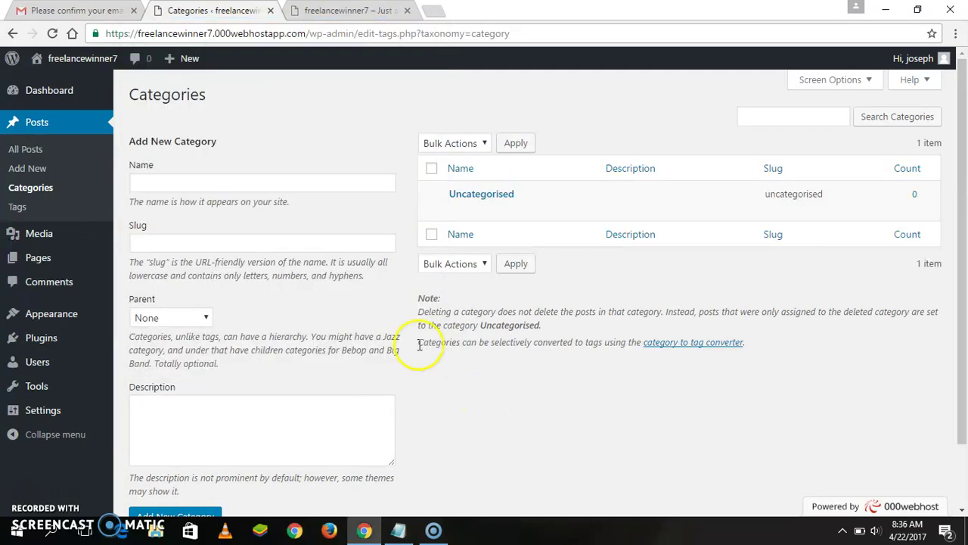
{"action": "right_click", "coordinate": [220, 179]}
{"action": "left_click", "coordinate": [284, 269]}
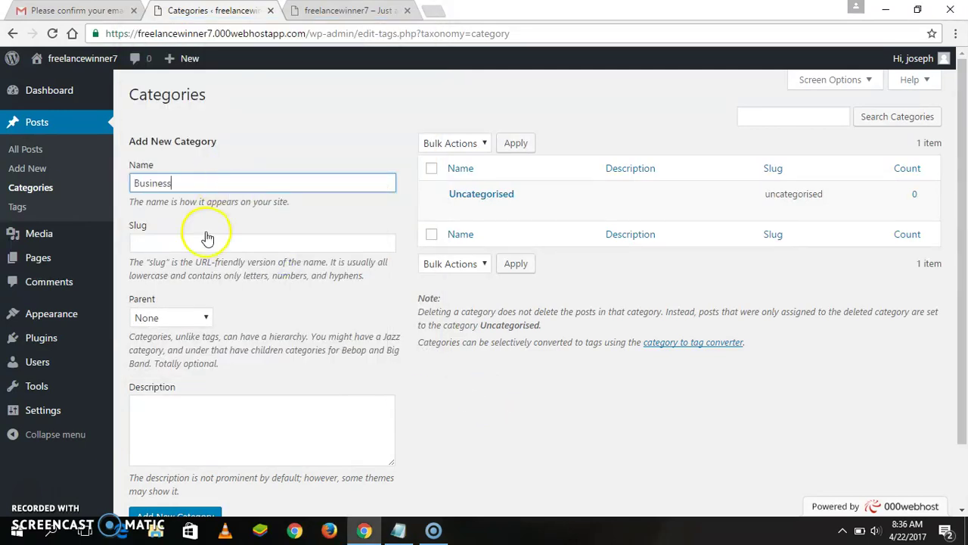
{"action": "scroll", "coordinate": [957, 382], "scroll_direction": "down", "scroll_amount": 1}
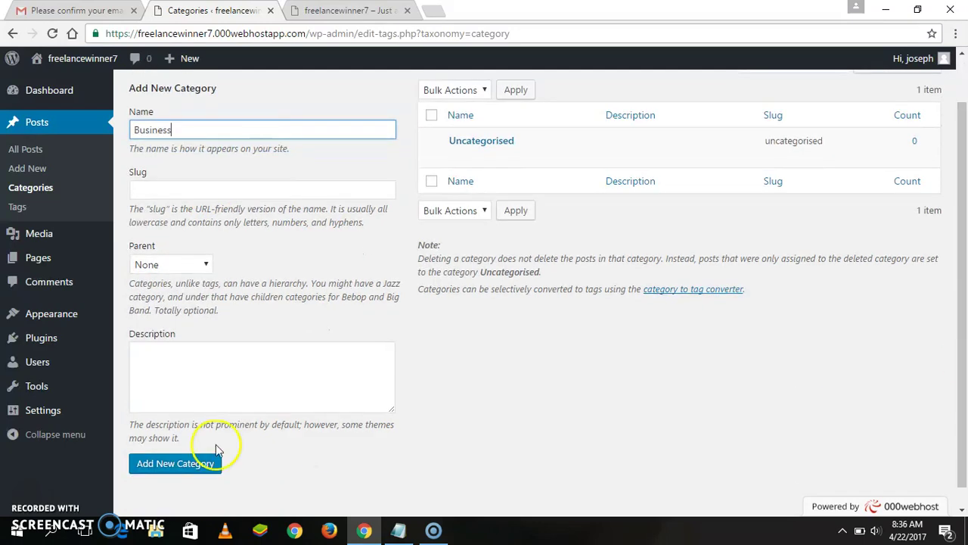
{"action": "left_click", "coordinate": [158, 465]}
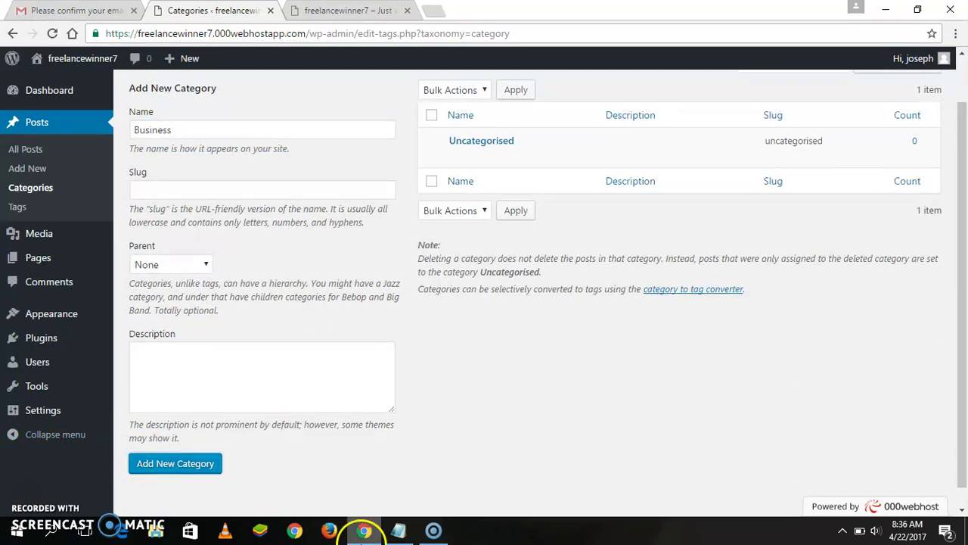
- Copy "Investment" from the Notepad category list into the new category's name and add the category
{"action": "left_click", "coordinate": [404, 533]}
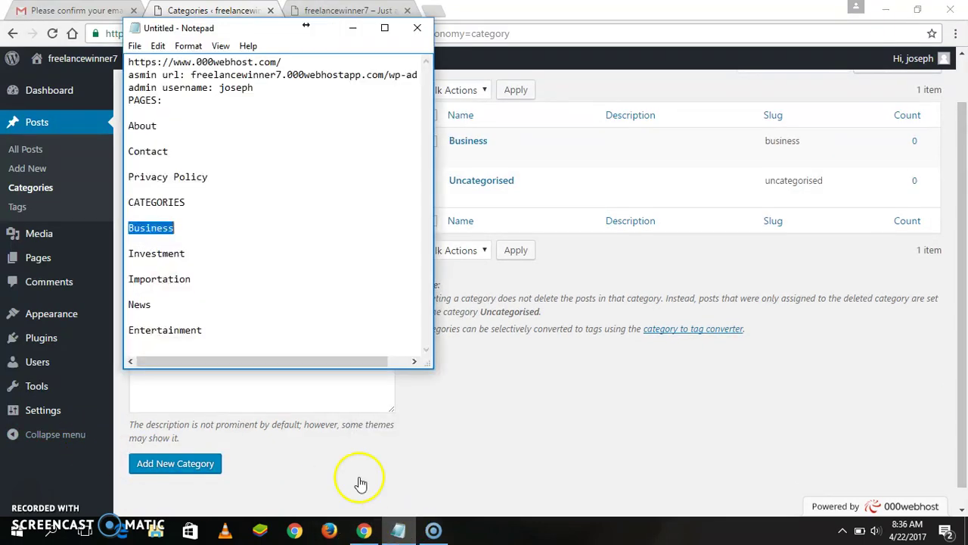
{"action": "left_click_drag", "start_coordinate": [133, 257], "coordinate": [127, 255]}
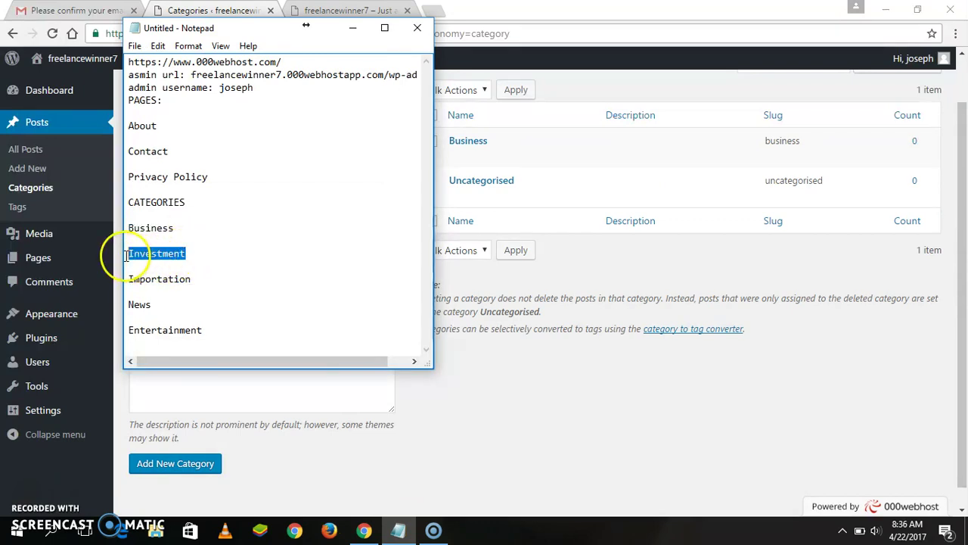
{"action": "right_click", "coordinate": [136, 257]}
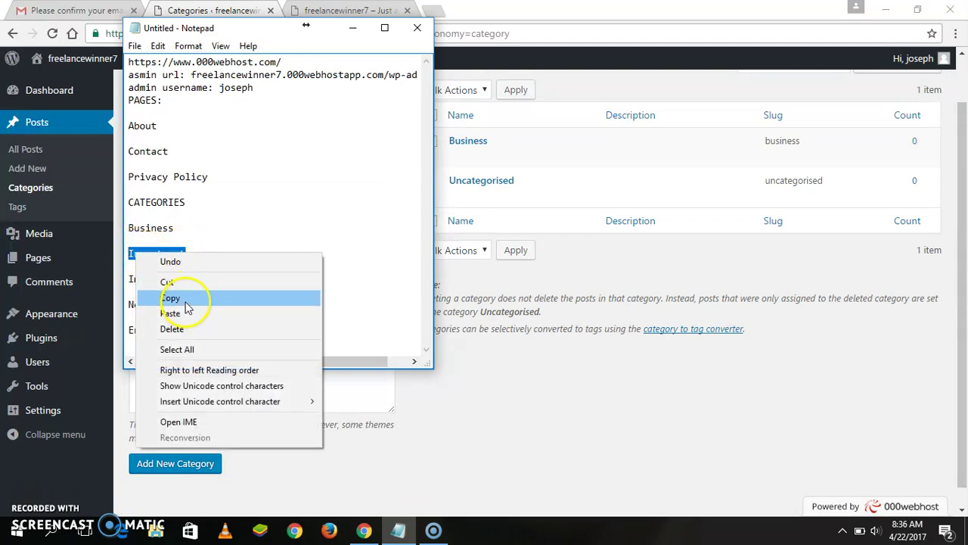
{"action": "left_click", "coordinate": [187, 300]}
{"action": "left_click", "coordinate": [537, 409]}
{"action": "left_click", "coordinate": [189, 124]}
{"action": "right_click", "coordinate": [187, 127]}
{"action": "left_click", "coordinate": [236, 210]}
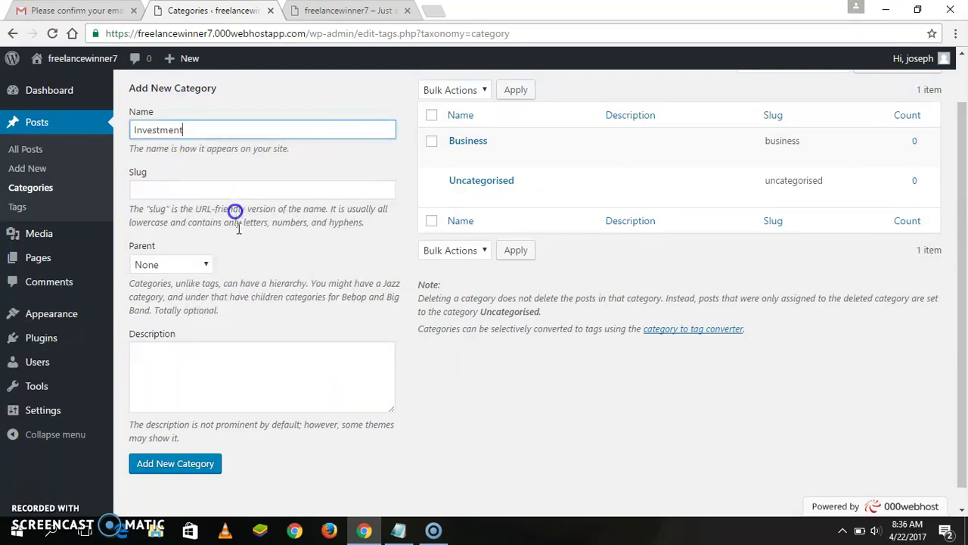
{"action": "left_click", "coordinate": [189, 467]}
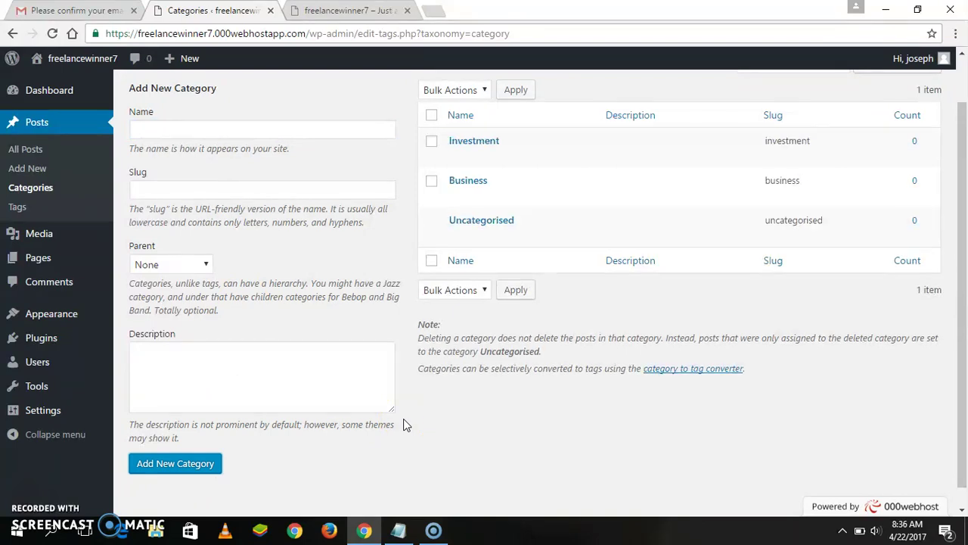
- Copy "Importation" from the Notepad category list into the new category's name and add the category
{"action": "left_click", "coordinate": [398, 529]}
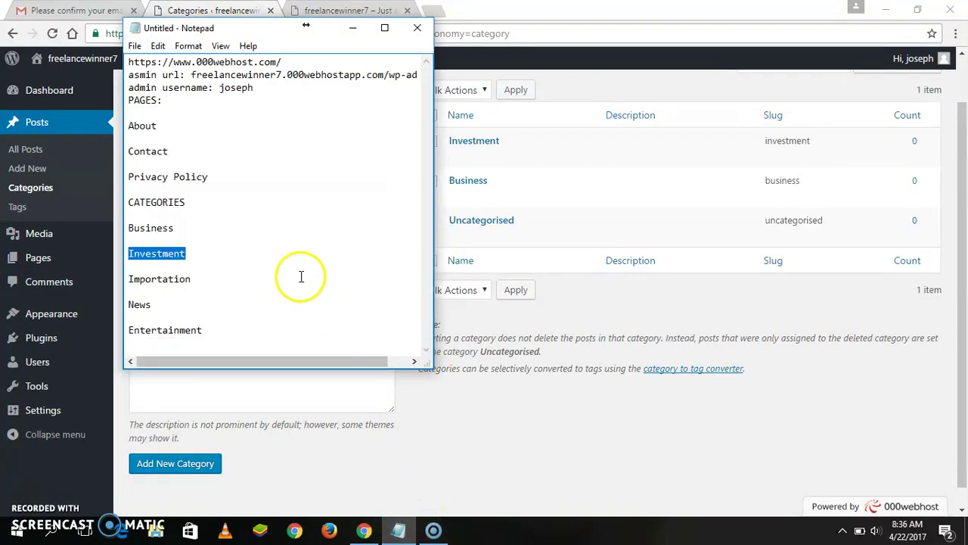
{"action": "left_click_drag", "start_coordinate": [190, 276], "coordinate": [127, 279]}
{"action": "right_click", "coordinate": [164, 281]}
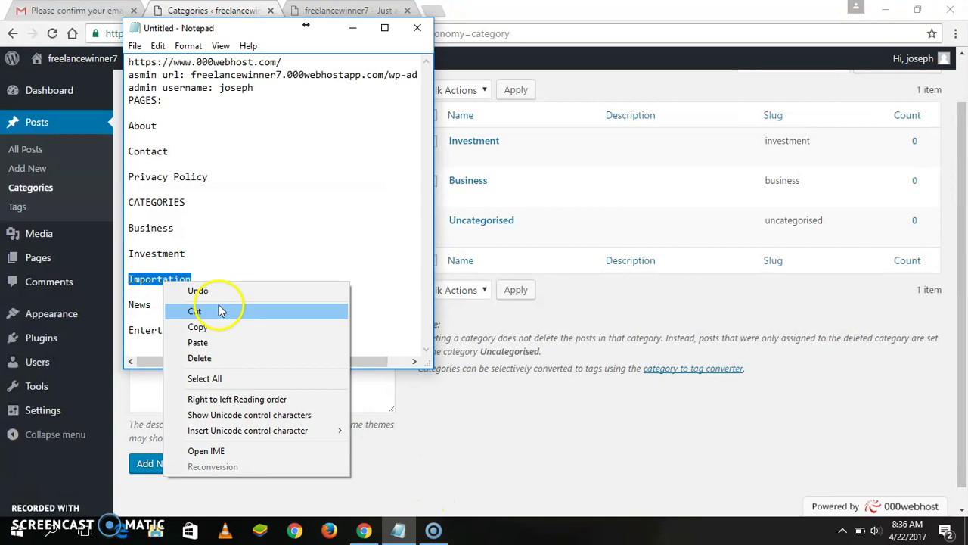
{"action": "left_click", "coordinate": [217, 326]}
{"action": "left_click", "coordinate": [488, 424]}
{"action": "left_click", "coordinate": [209, 190]}
{"action": "left_click", "coordinate": [207, 129]}
{"action": "right_click", "coordinate": [209, 130]}
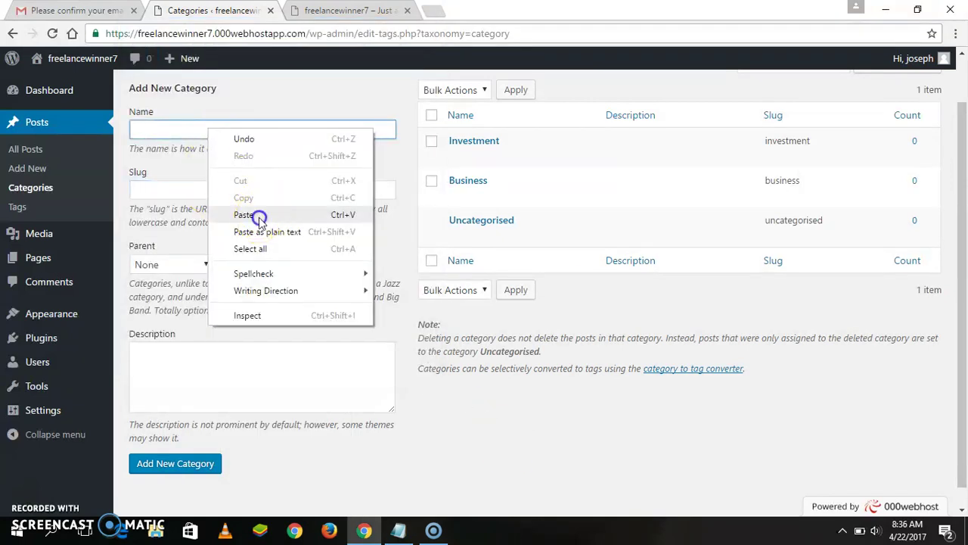
{"action": "left_click", "coordinate": [259, 215]}
{"action": "left_click", "coordinate": [201, 464]}
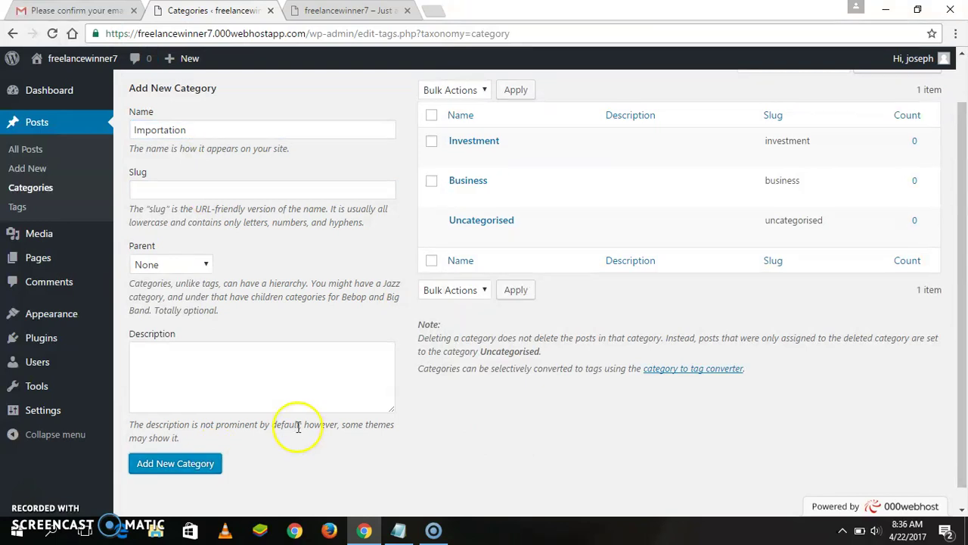
- Copy "News" from the Notepad category list into the new category's name and add the category
{"action": "left_click", "coordinate": [399, 529]}
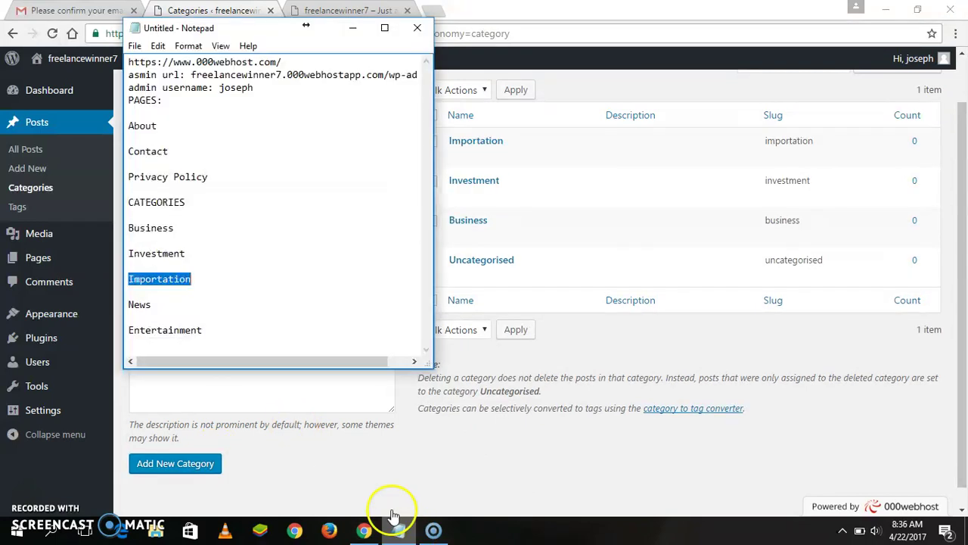
{"action": "left_click_drag", "start_coordinate": [152, 304], "coordinate": [120, 304]}
{"action": "right_click", "coordinate": [139, 312]}
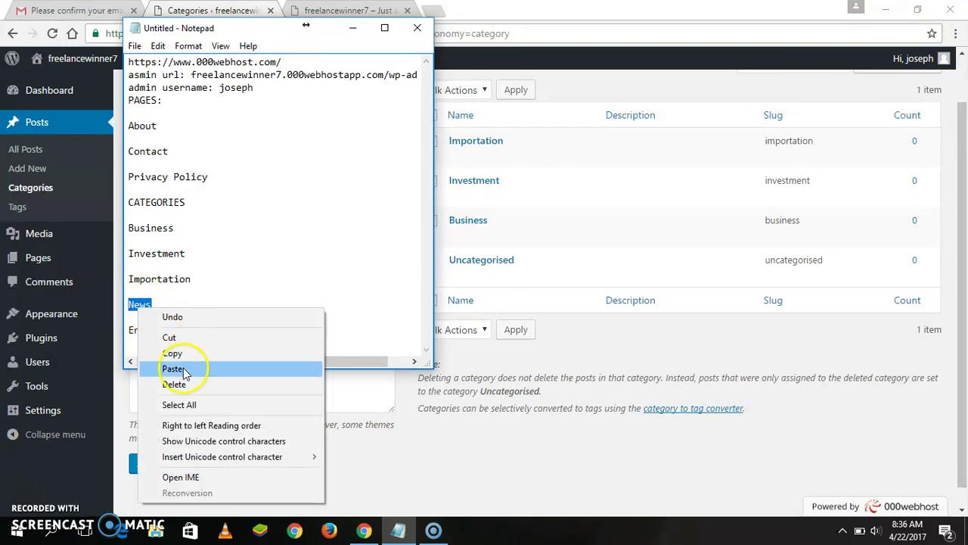
{"action": "left_click", "coordinate": [190, 356]}
{"action": "left_click", "coordinate": [379, 425]}
{"action": "left_click", "coordinate": [190, 127]}
{"action": "right_click", "coordinate": [190, 129]}
{"action": "left_click", "coordinate": [237, 215]}
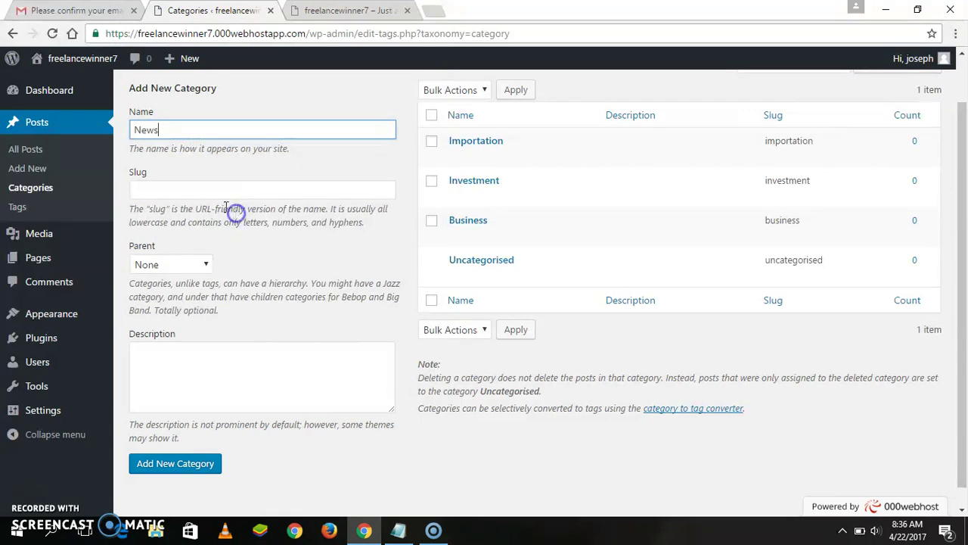
{"action": "left_click", "coordinate": [205, 463]}
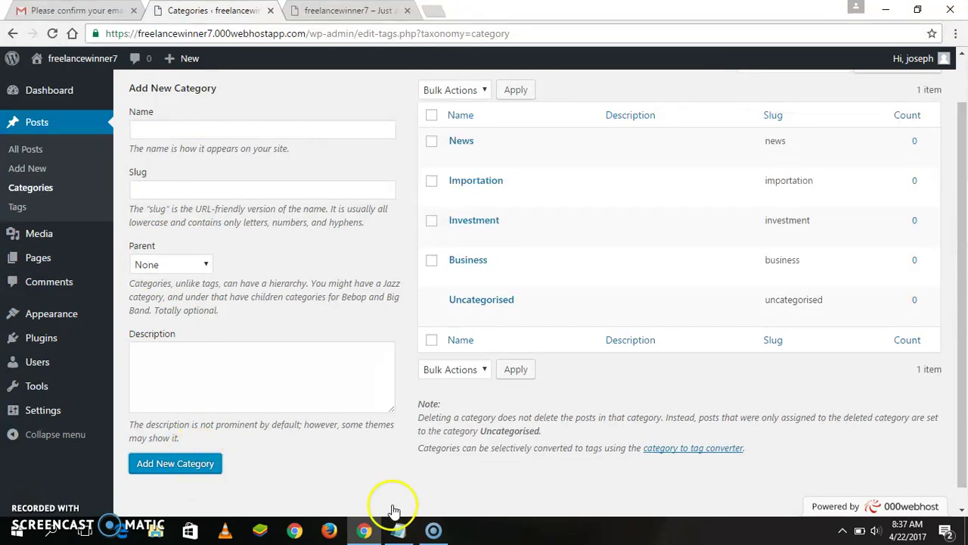
- Copy "Entertainment" from the Notepad category list into the new category's name and add the category
{"action": "left_click", "coordinate": [398, 528]}
{"action": "left_click_drag", "start_coordinate": [219, 330], "coordinate": [155, 334]}
{"action": "right_click", "coordinate": [167, 328]}
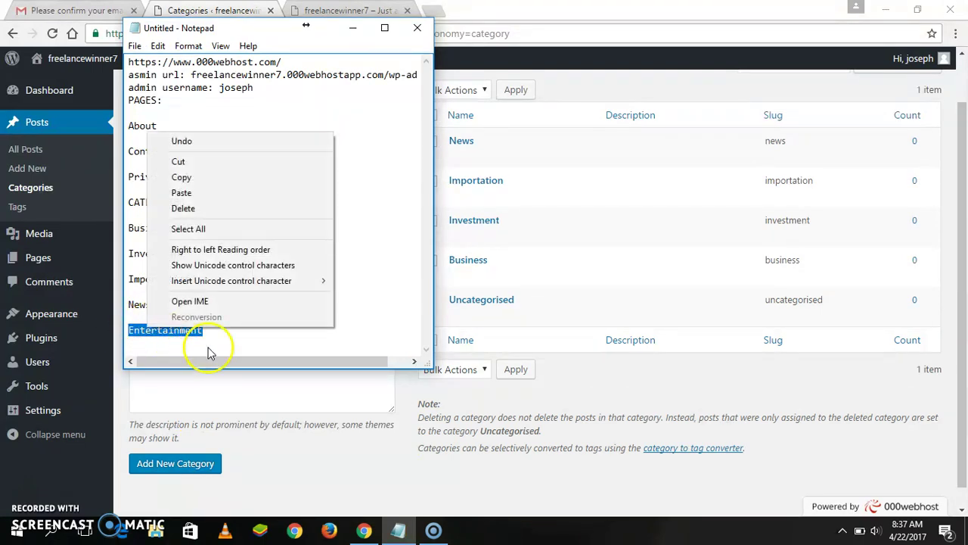
{"action": "left_click", "coordinate": [211, 177]}
{"action": "left_click", "coordinate": [475, 474]}
{"action": "left_click", "coordinate": [214, 136]}
{"action": "right_click", "coordinate": [212, 134]}
{"action": "left_click", "coordinate": [266, 218]}
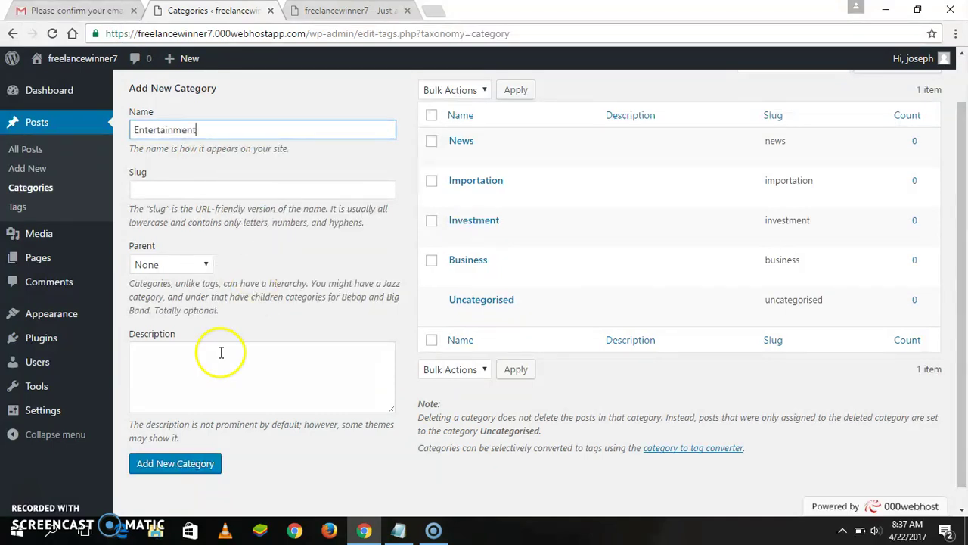
{"action": "left_click", "coordinate": [184, 467]}
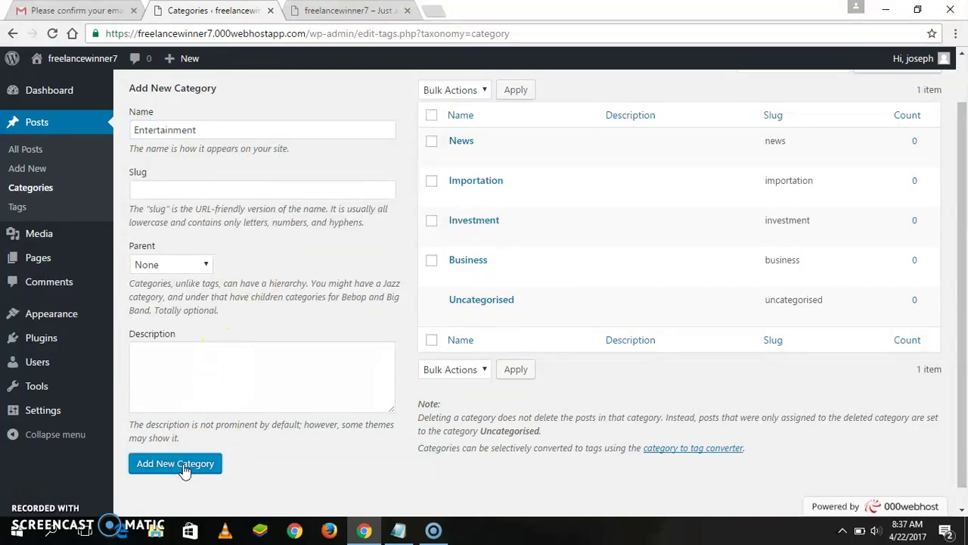
{"action": "left_click", "coordinate": [174, 461]}
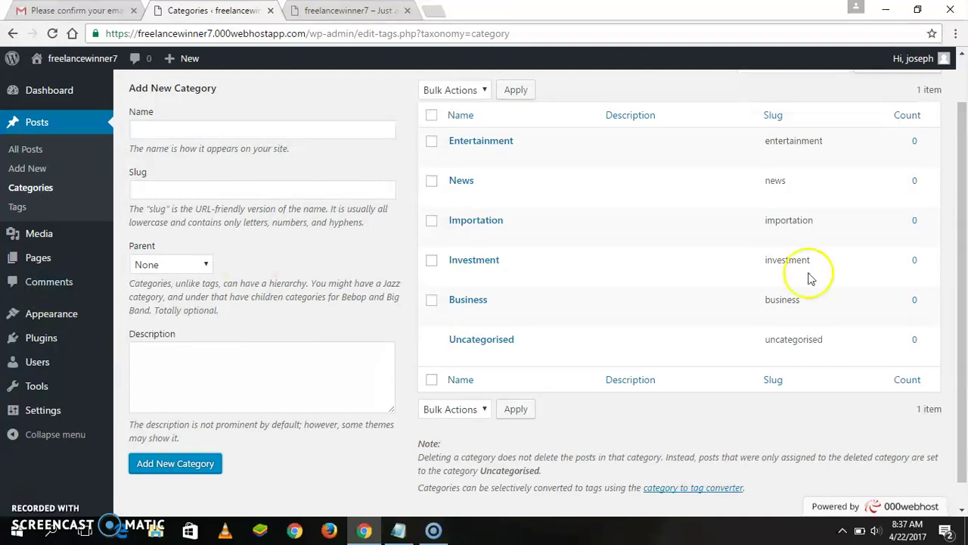
{"action": "scroll", "coordinate": [965, 85], "scroll_direction": "up", "scroll_amount": 2}
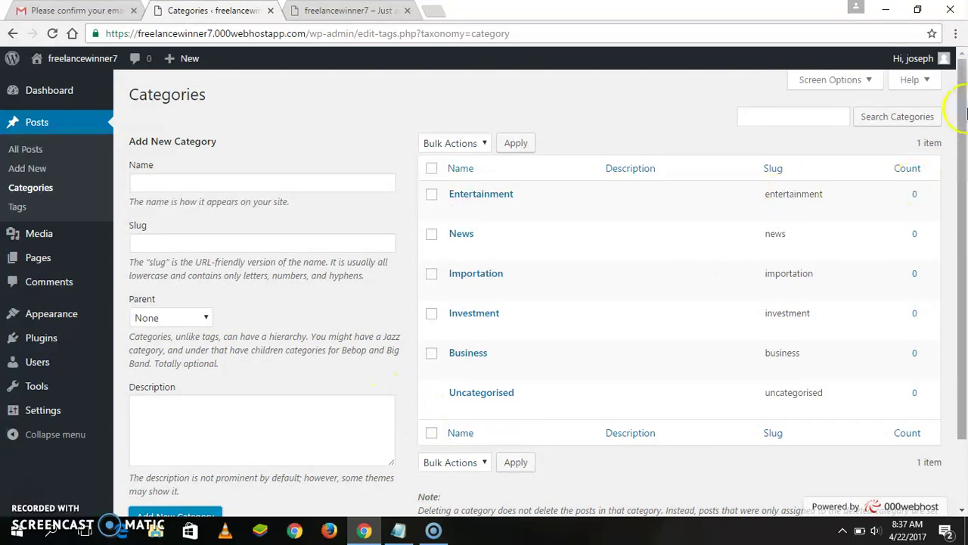
- Open the site's menu editor and create a new menu named "MAIN CATEGORY"
{"action": "mouse_move", "coordinate": [104, 346]}
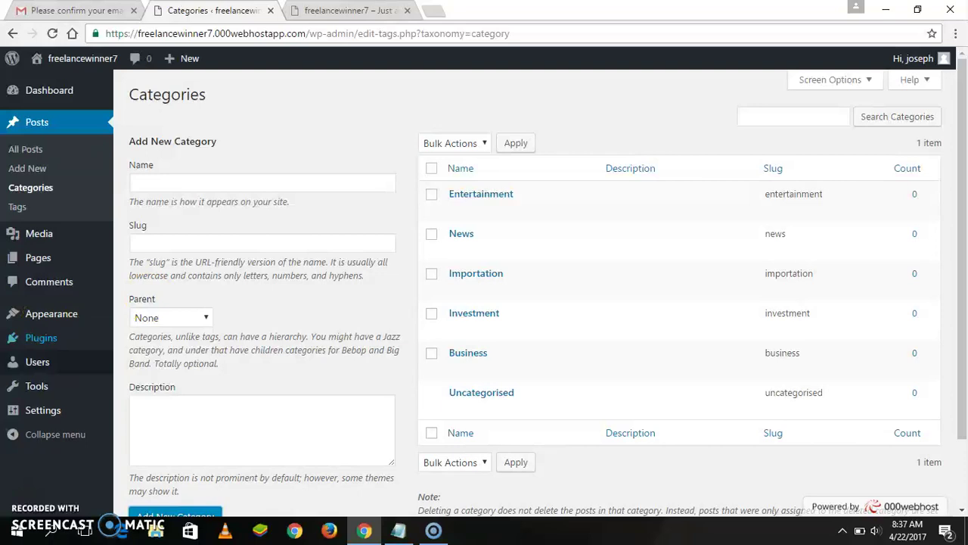
{"action": "mouse_move", "coordinate": [54, 309]}
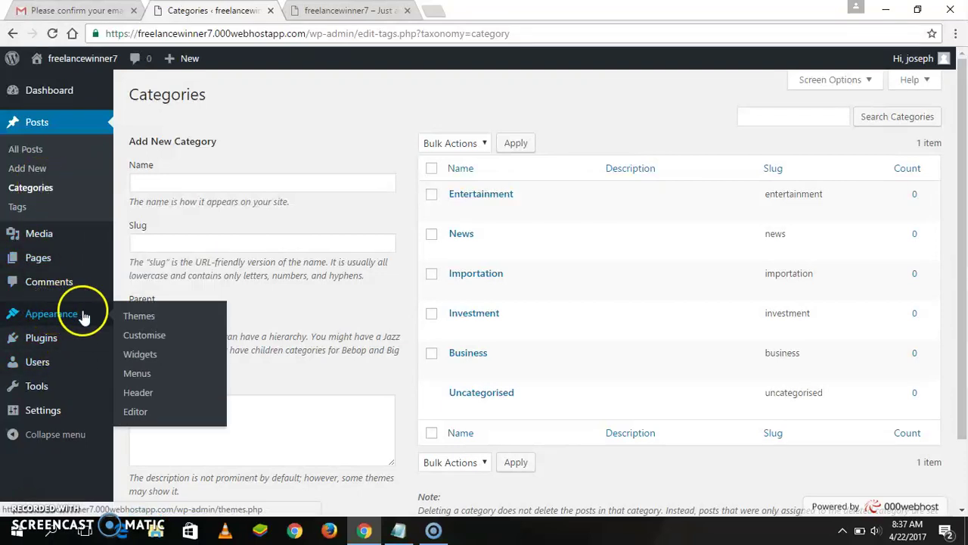
{"action": "left_click", "coordinate": [139, 372]}
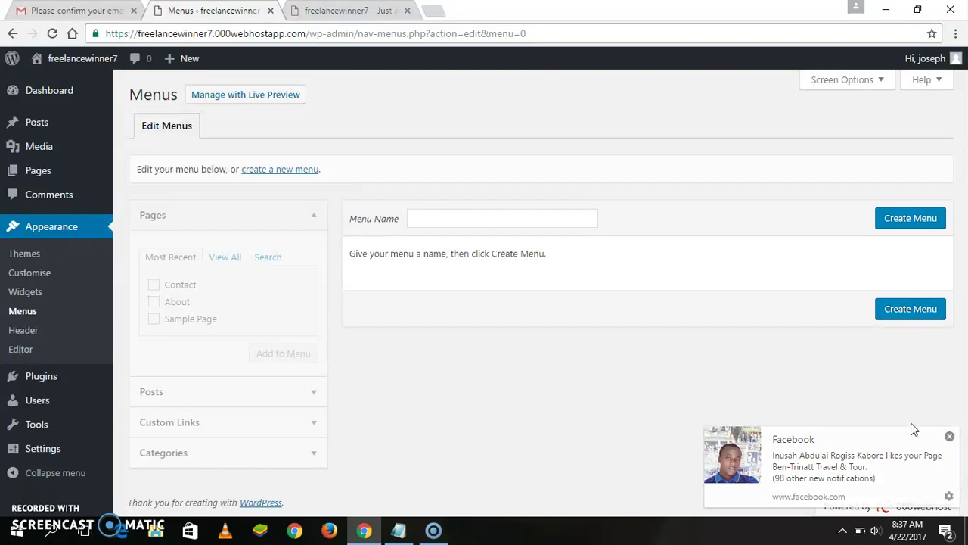
{"action": "left_click", "coordinate": [948, 436]}
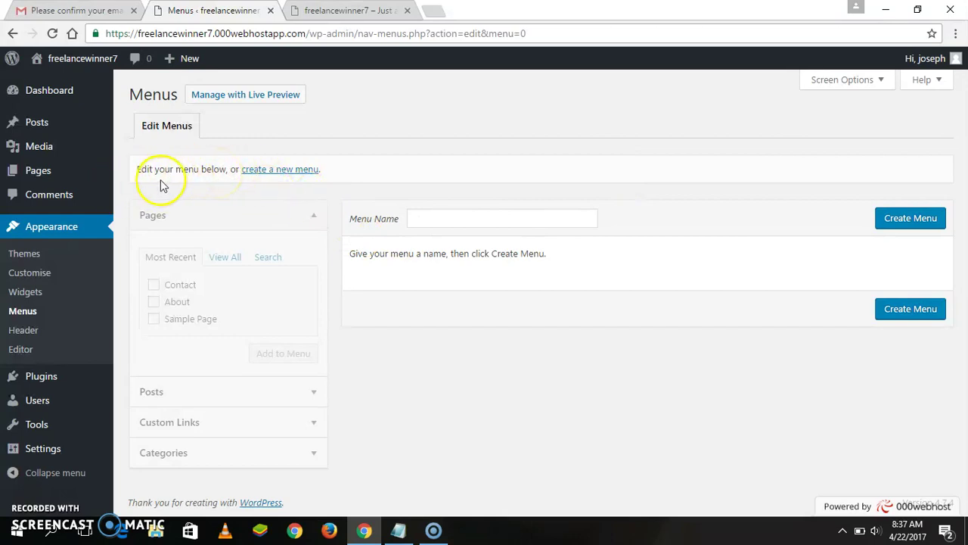
{"action": "left_click", "coordinate": [284, 171]}
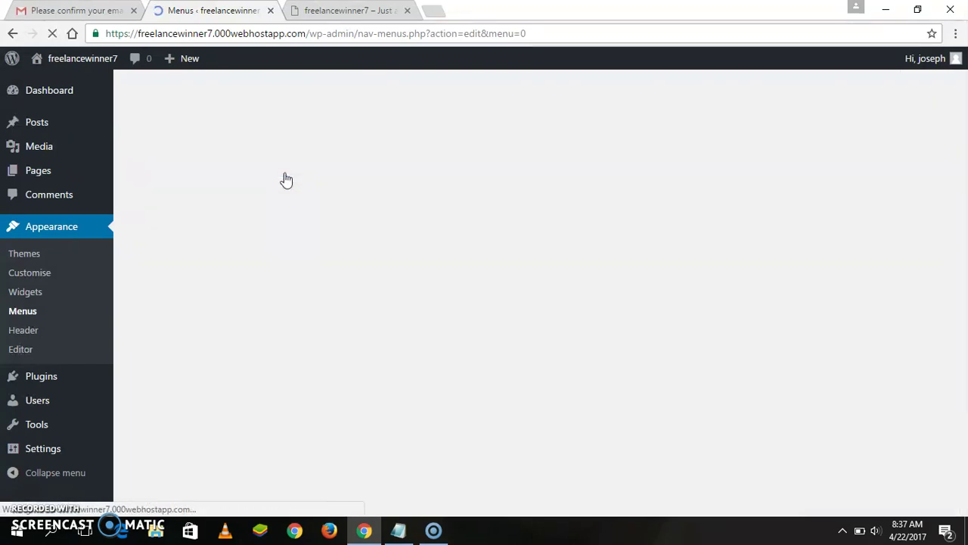
{"action": "left_click", "coordinate": [495, 220]}
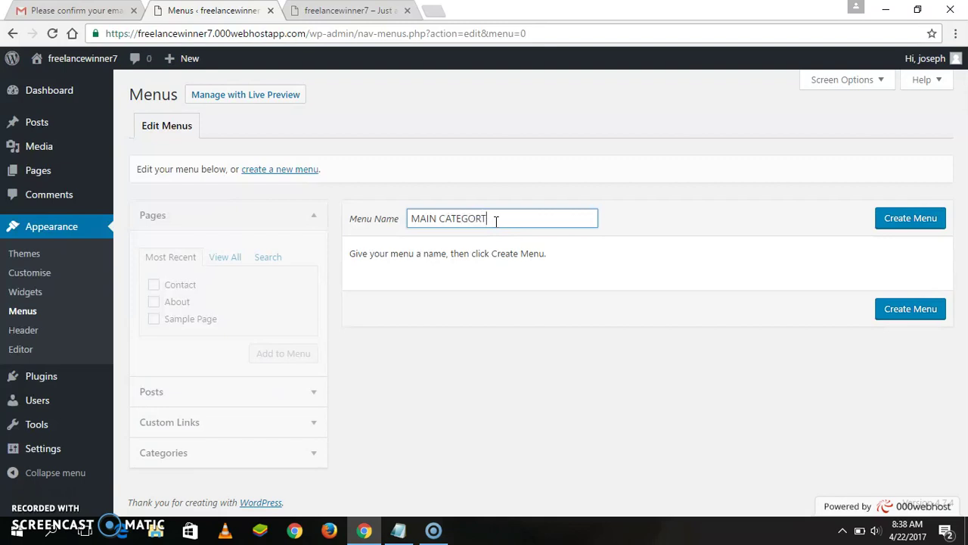
{"action": "left_click", "coordinate": [900, 226]}
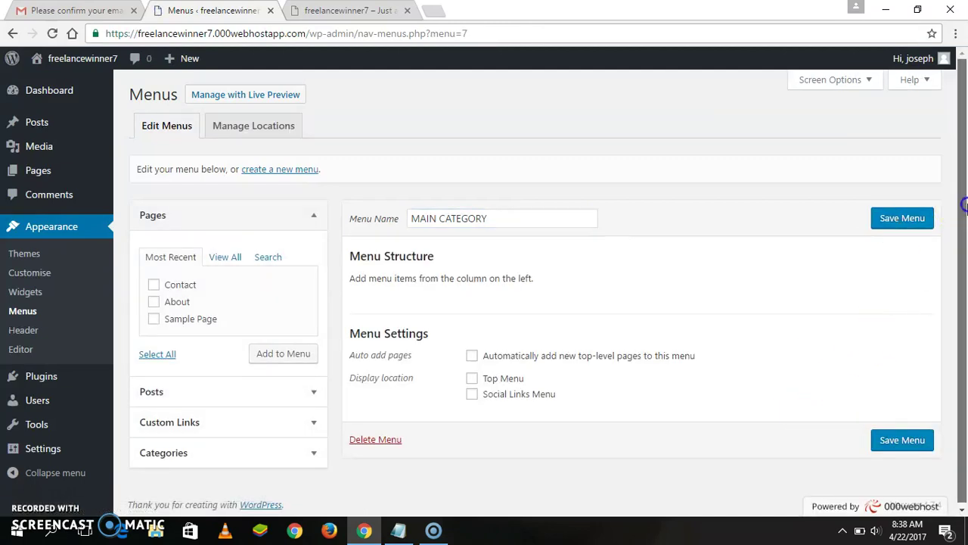
- Add all the listed pages, Home, About, Contact and Sample Page, to the MAIN CATEGORY menu
{"action": "mouse_move", "coordinate": [364, 529]}
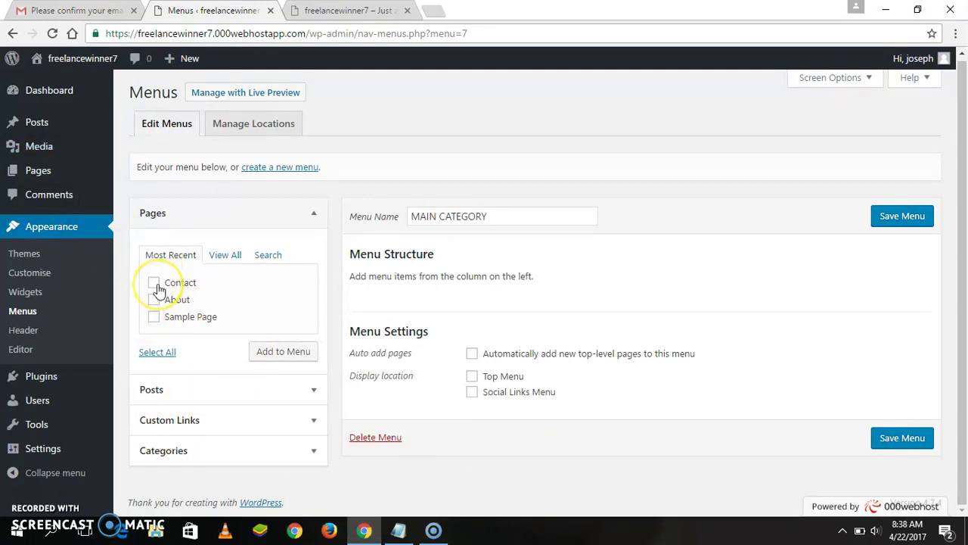
{"action": "left_click", "coordinate": [227, 257]}
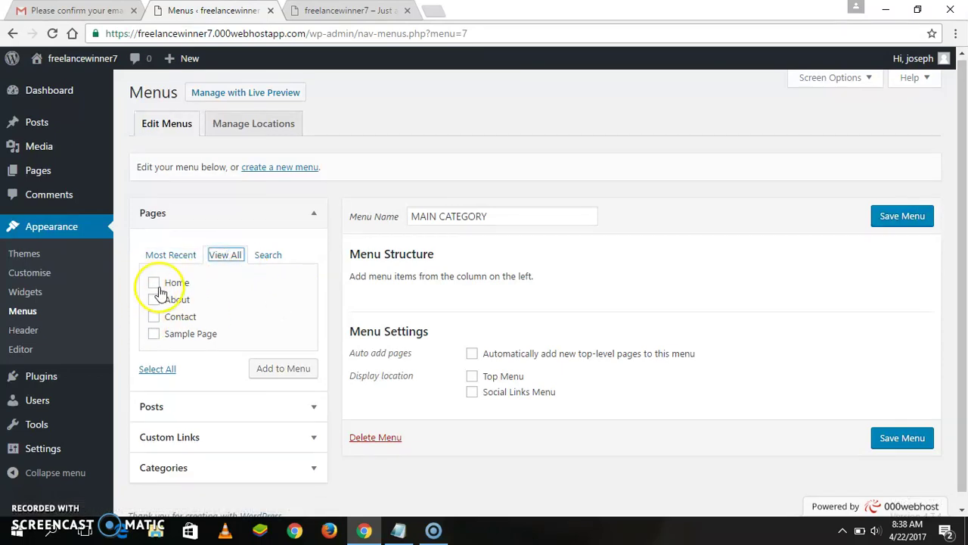
{"action": "left_click", "coordinate": [158, 371]}
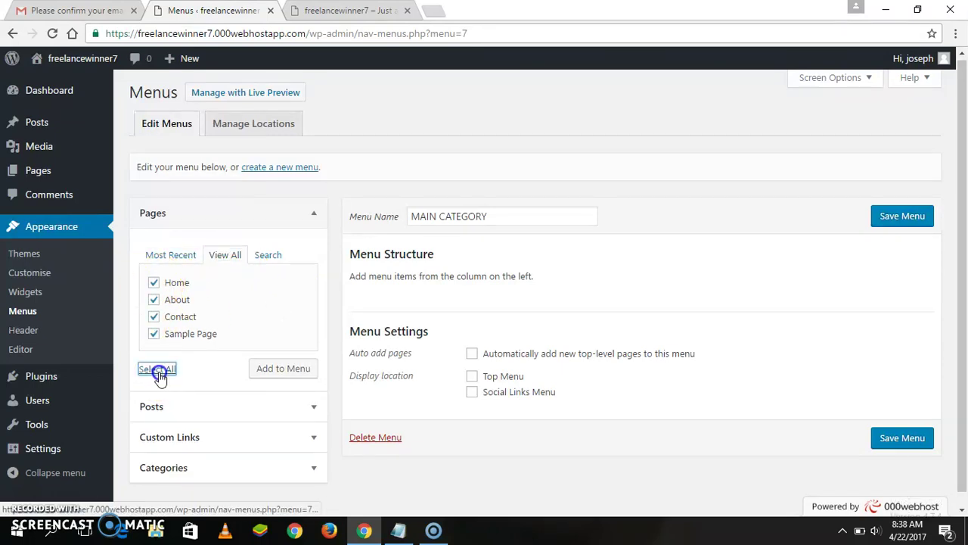
{"action": "left_click", "coordinate": [274, 371]}
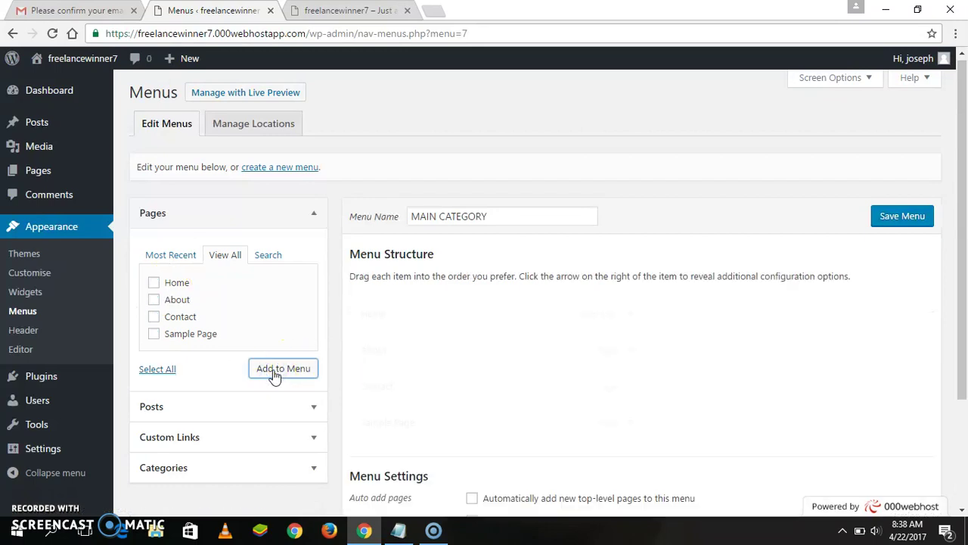
- Set the menu's display location to Top Menu and save the menu
{"action": "left_click", "coordinate": [965, 259]}
{"action": "left_click_drag", "start_coordinate": [964, 259], "coordinate": [964, 371]}
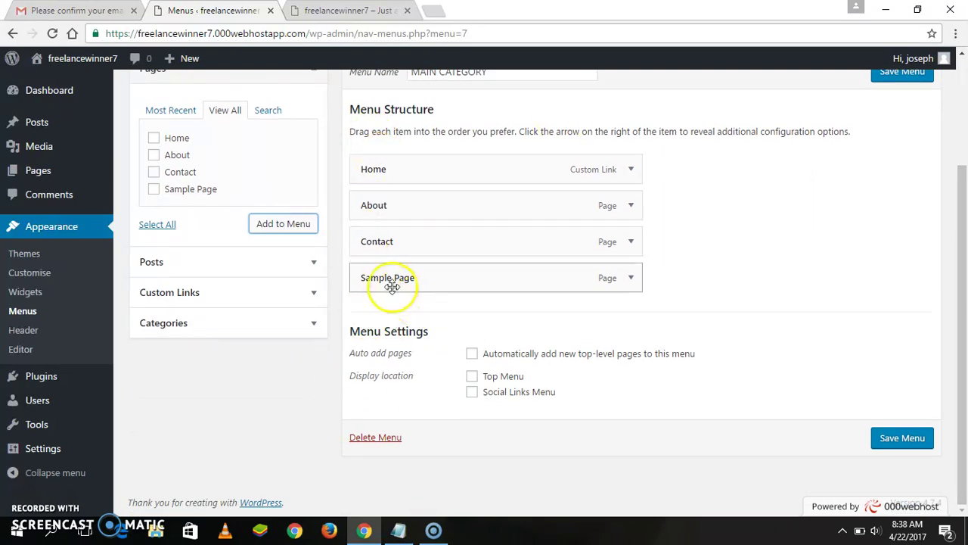
{"action": "left_click", "coordinate": [472, 377]}
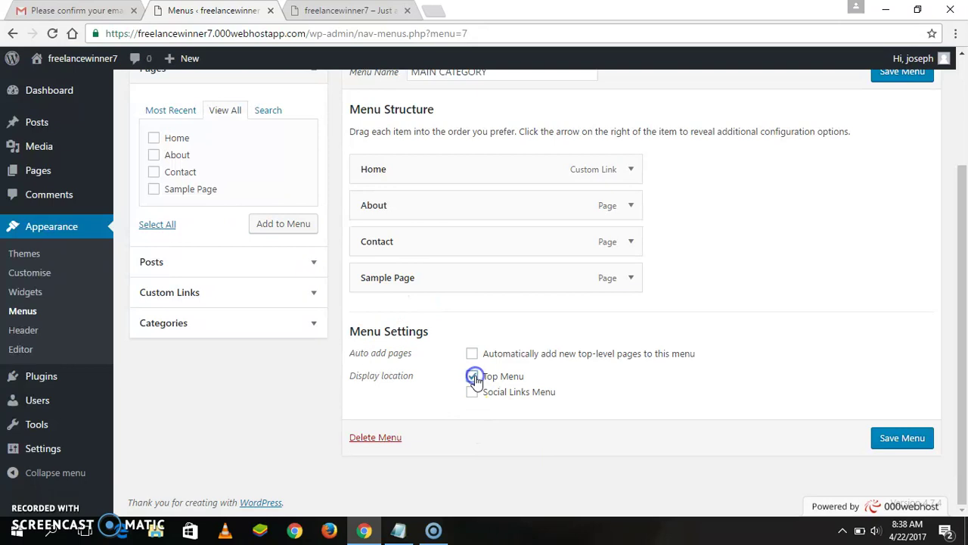
{"action": "left_click", "coordinate": [893, 446]}
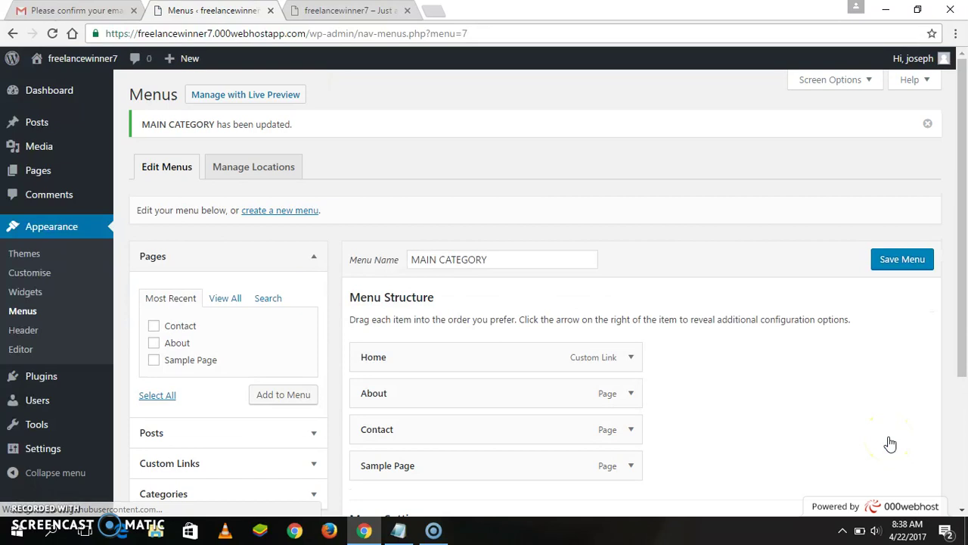
{"action": "left_click", "coordinate": [497, 391]}
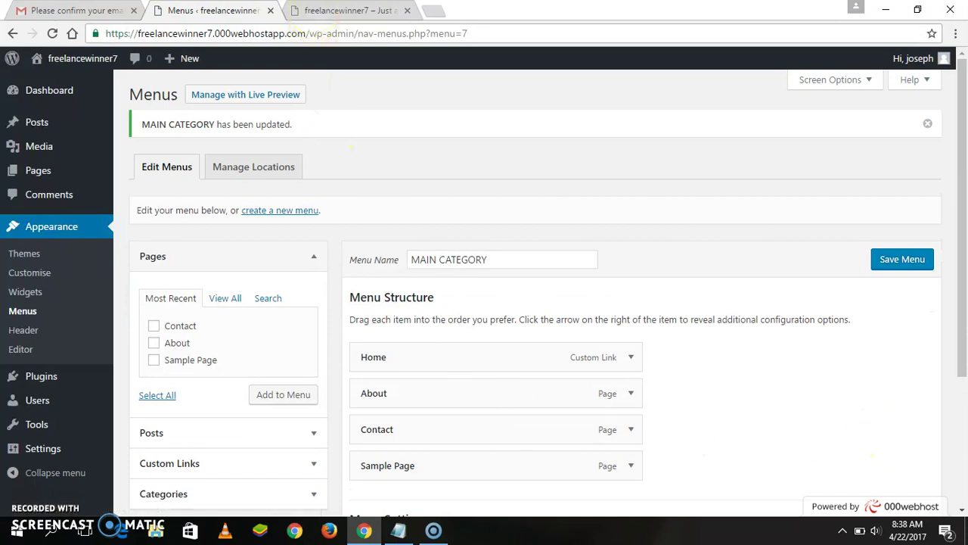
- Reload the live freelancewinner7 site and examine the navigation menu below the header image
{"action": "left_click", "coordinate": [344, 11]}
{"action": "left_click", "coordinate": [52, 34]}
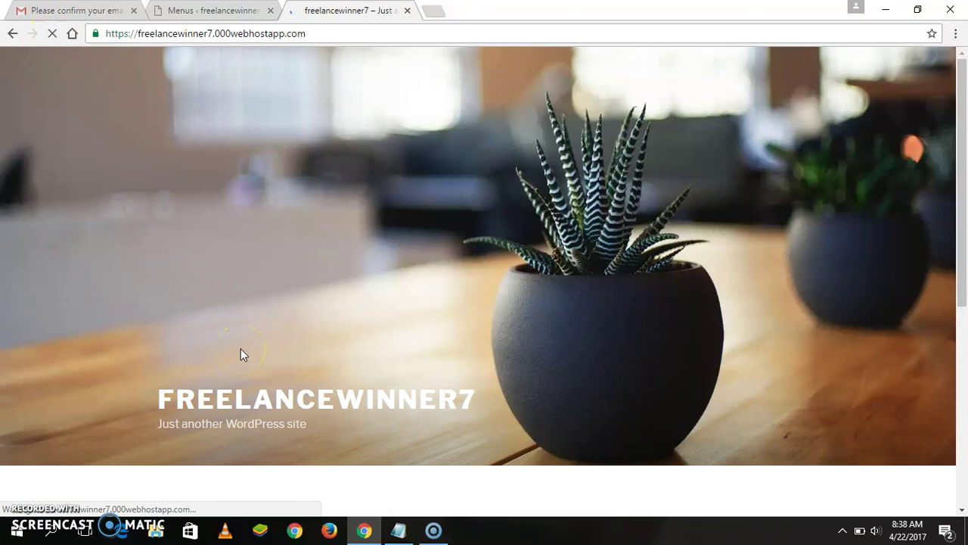
{"action": "left_click_drag", "start_coordinate": [958, 238], "coordinate": [959, 401]}
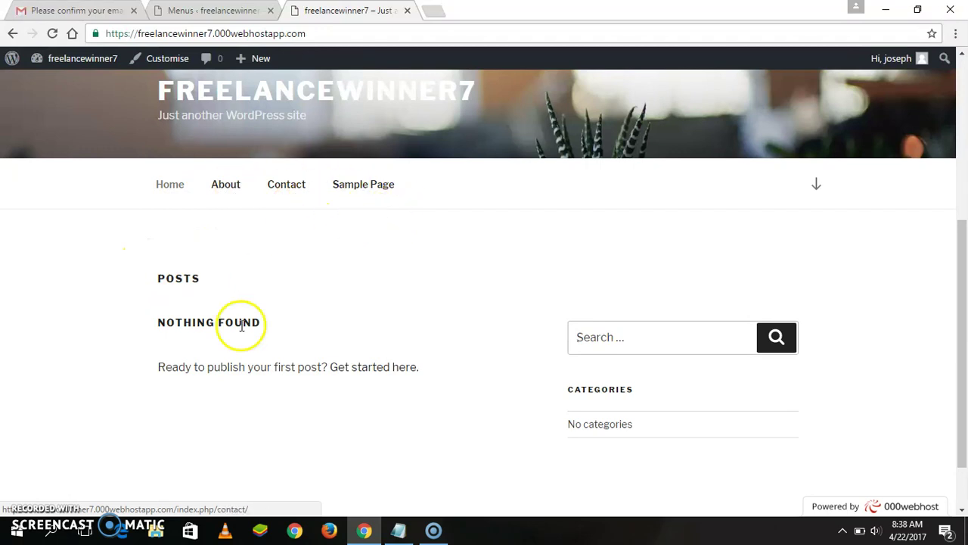
- Remove the Sample Page item from the MAIN CATEGORY menu structure and save the menu
{"action": "left_click", "coordinate": [175, 10]}
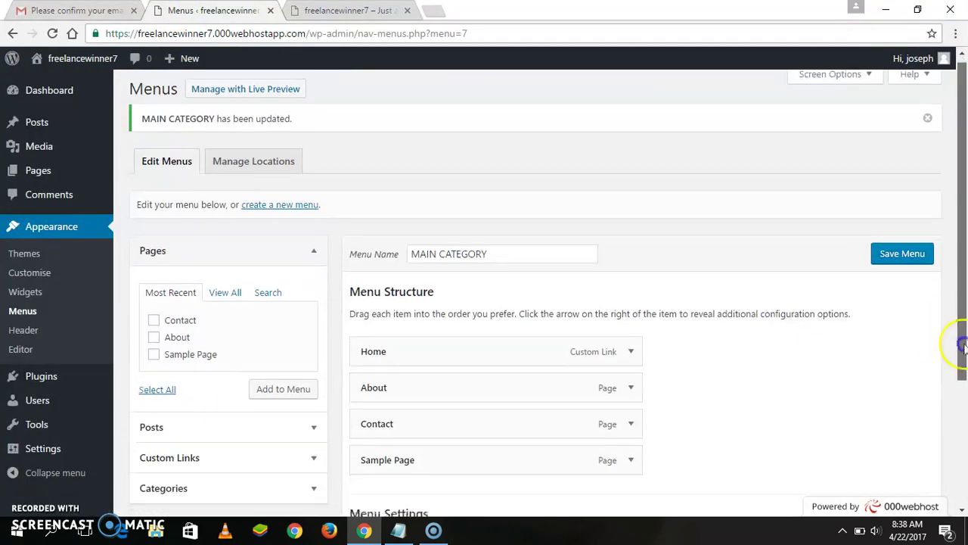
{"action": "left_click_drag", "start_coordinate": [957, 304], "coordinate": [954, 367]}
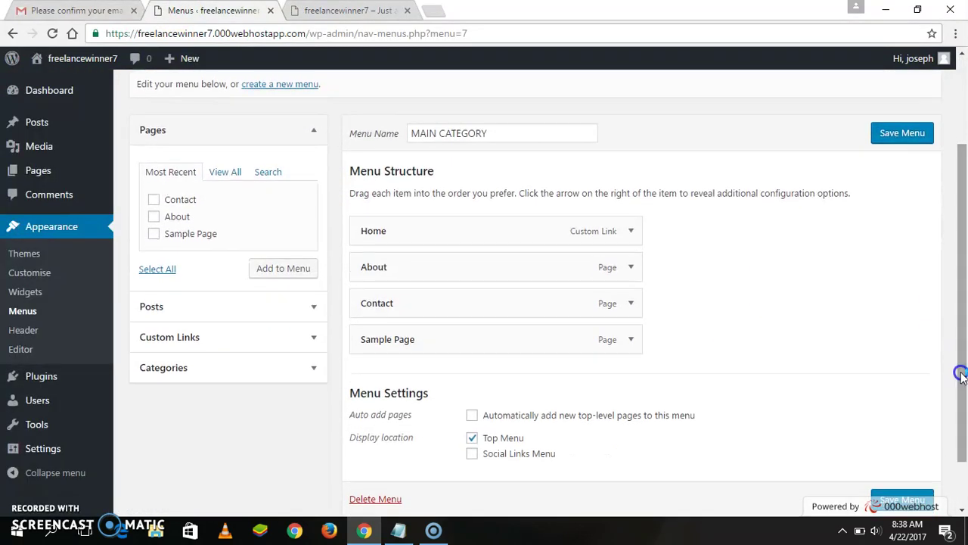
{"action": "left_click", "coordinate": [630, 339]}
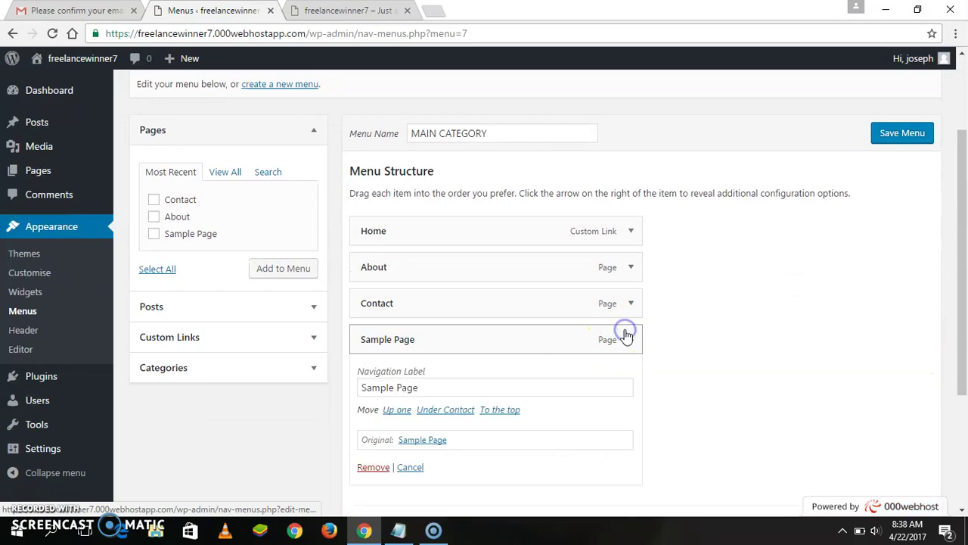
{"action": "left_click", "coordinate": [376, 467]}
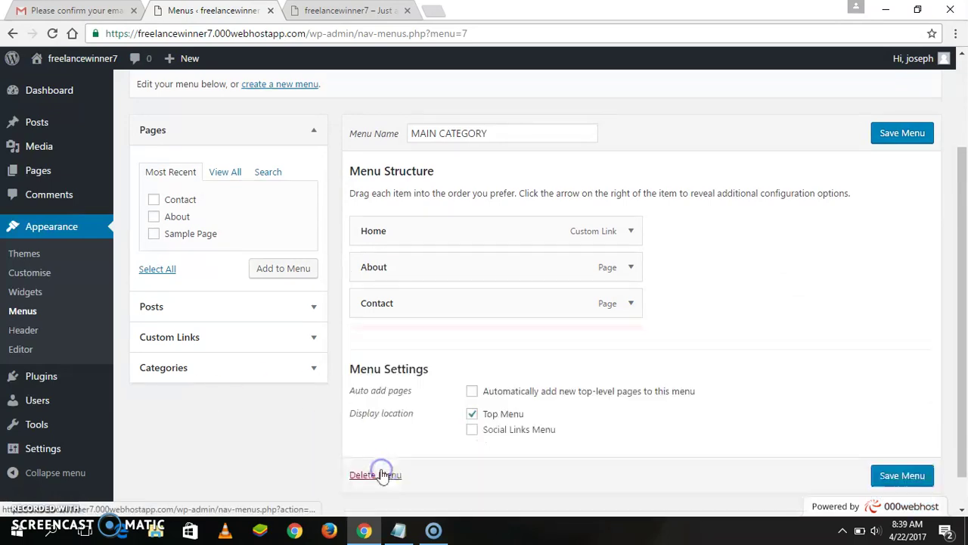
{"action": "left_click", "coordinate": [918, 133]}
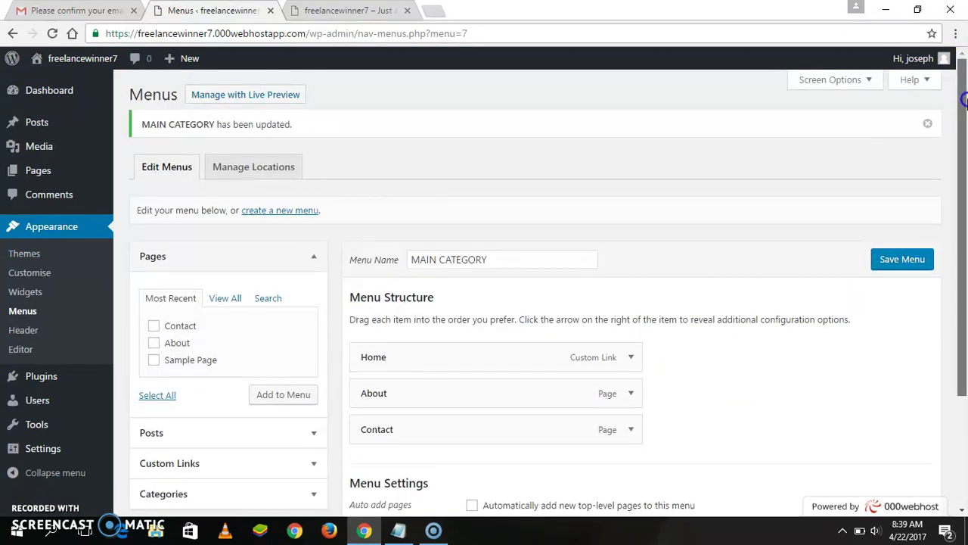
{"action": "scroll", "coordinate": [965, 101], "scroll_direction": "down", "scroll_amount": 3}
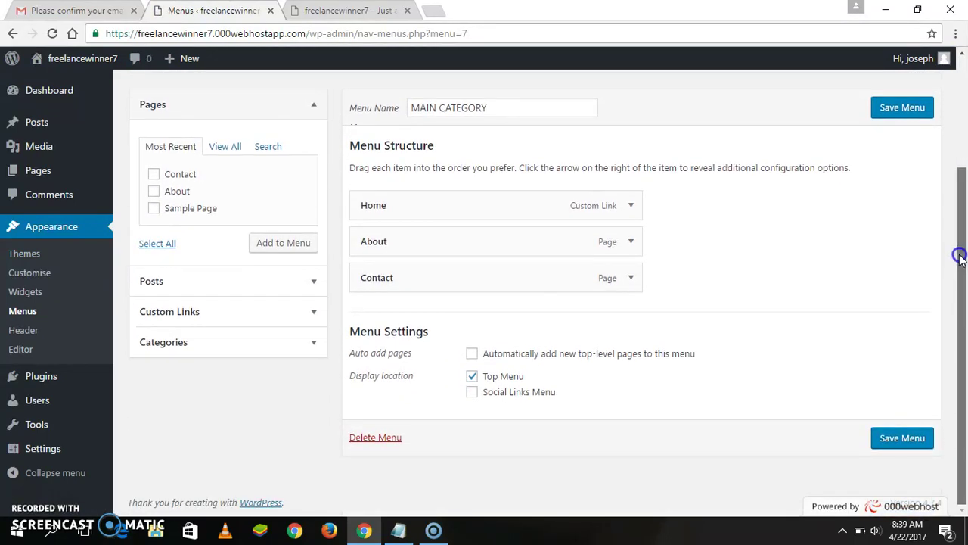
{"action": "left_click_drag", "start_coordinate": [959, 257], "coordinate": [953, 168]}
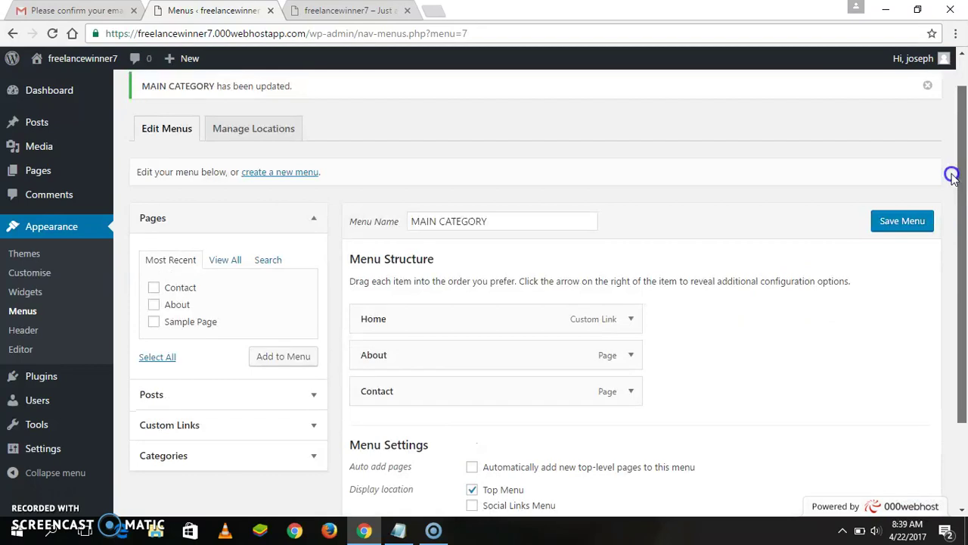
{"action": "left_click", "coordinate": [964, 64]}
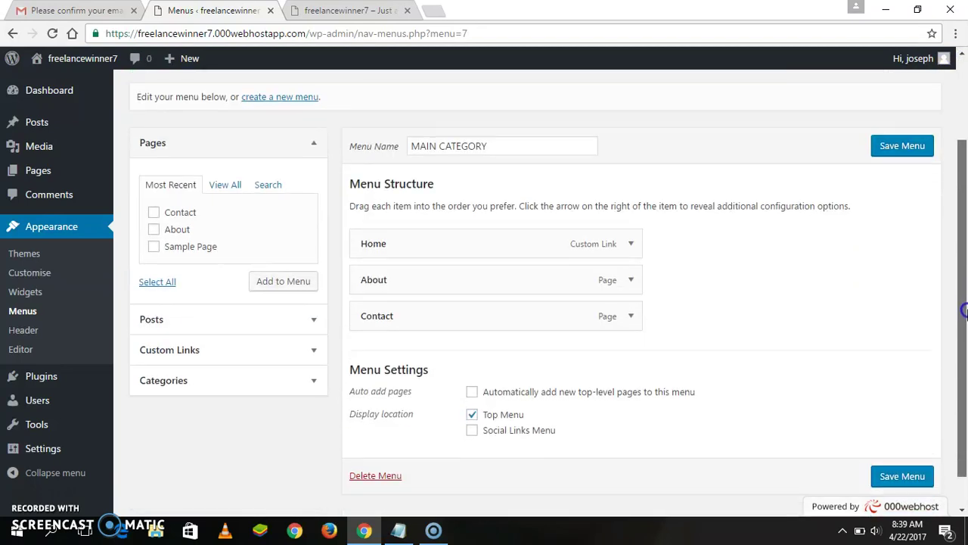